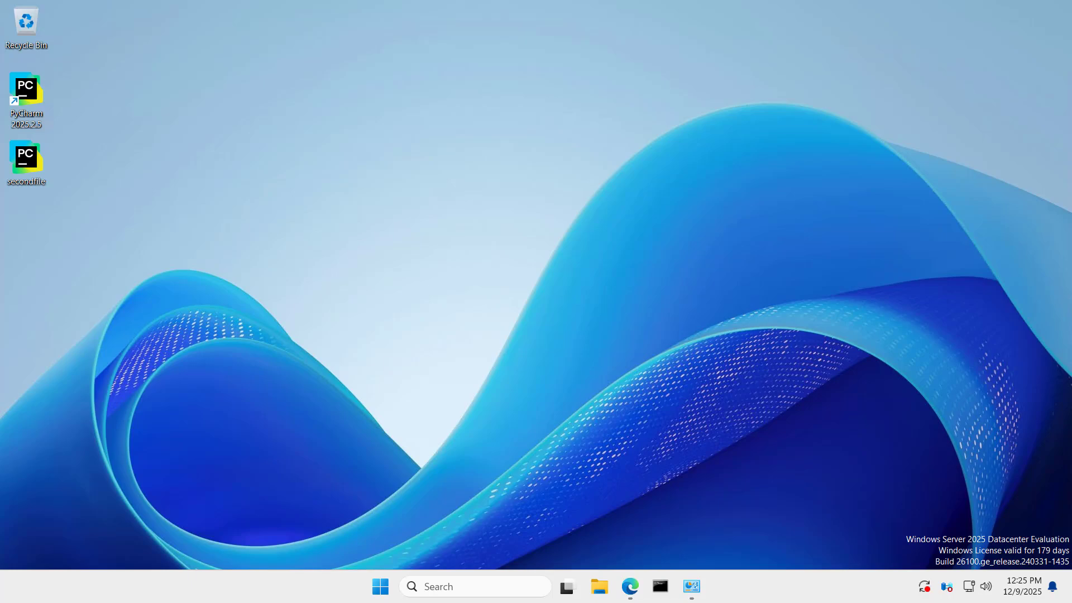
# Load config.office.com in Edge to reach the Microsoft 365 Apps admin center welcome page.
pyautogui.click(634, 588)
pyautogui.click(223, 47)
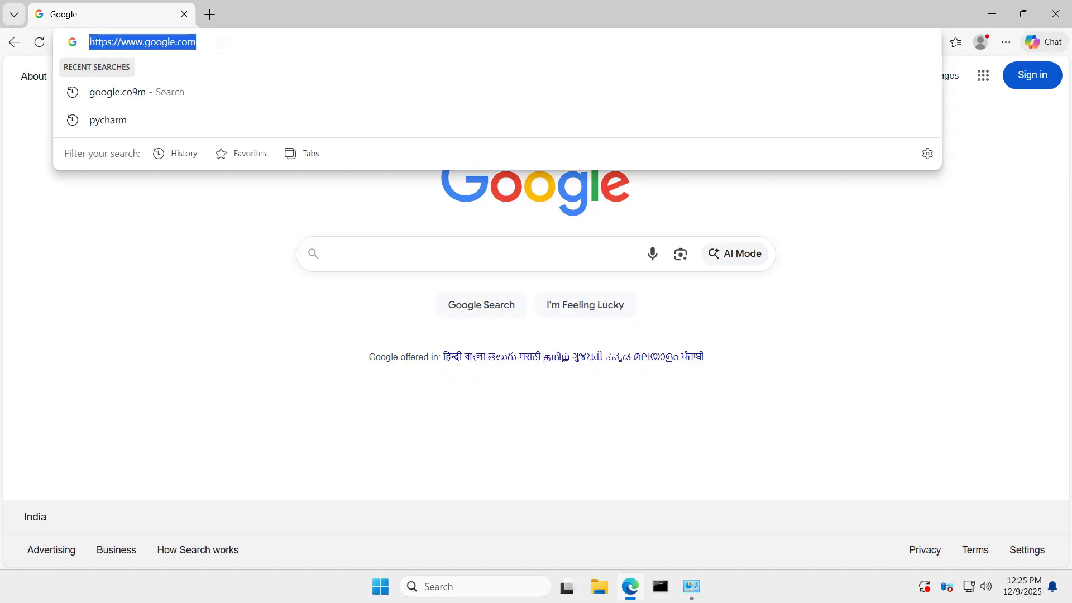
pyautogui.write('config.office')
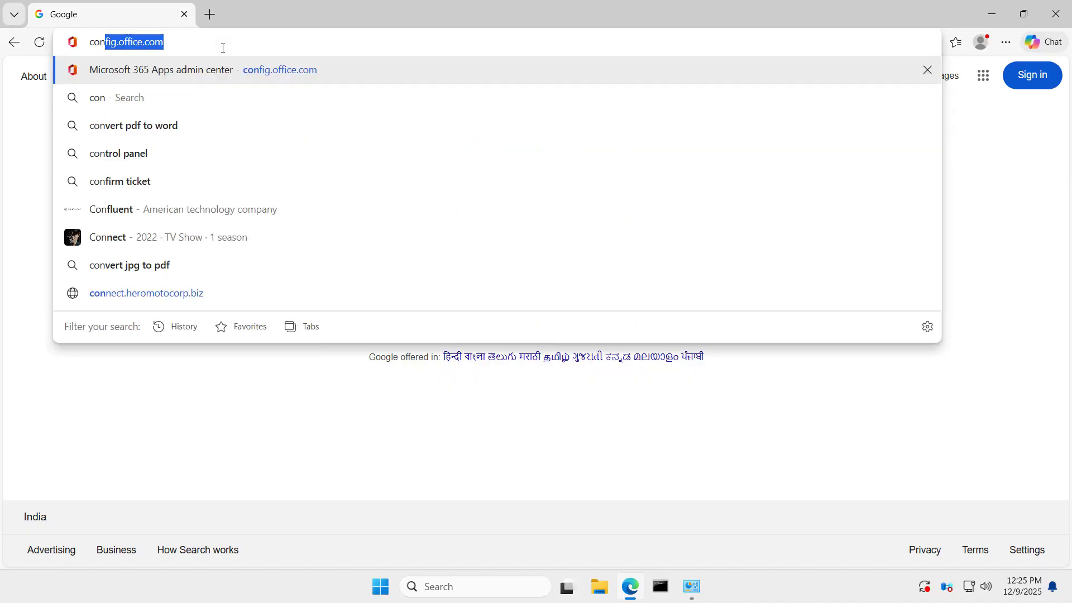
pyautogui.press('Return')
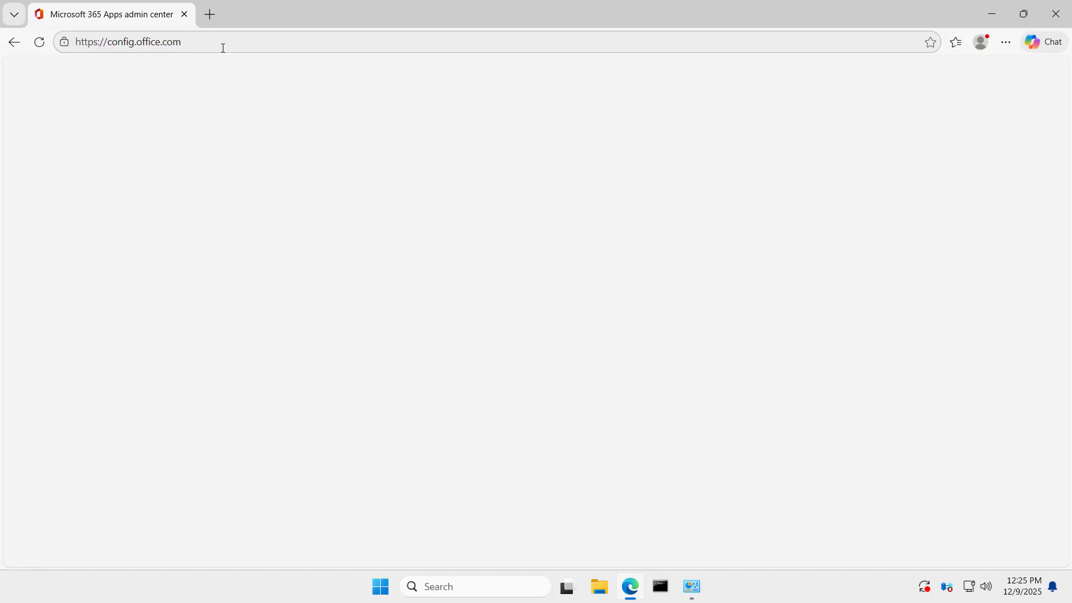
pyautogui.moveTo(204, 42); pyautogui.dragTo(67, 43)
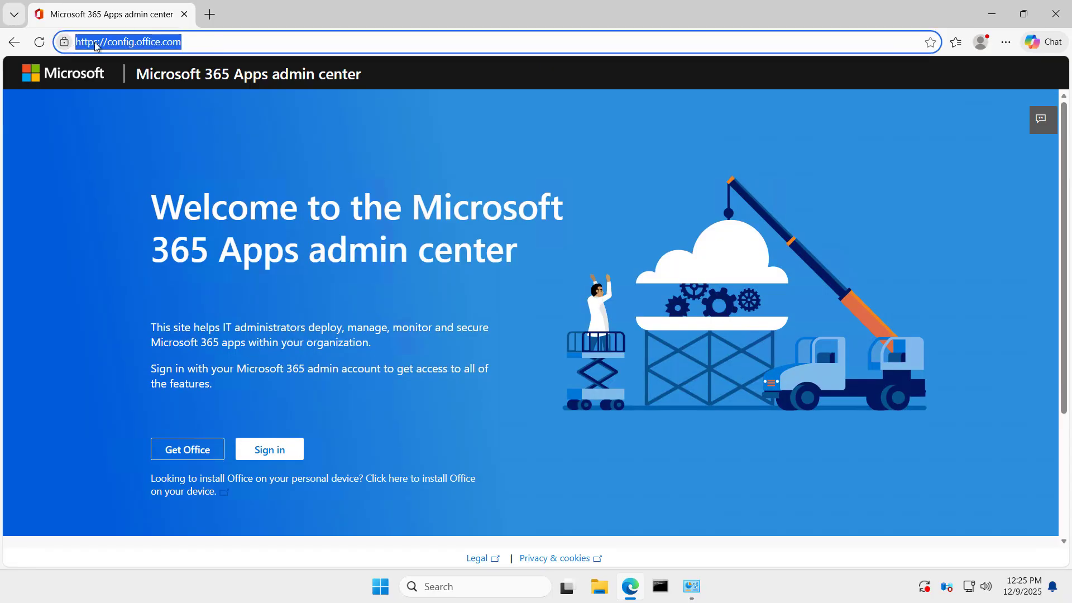
pyautogui.click(436, 419)
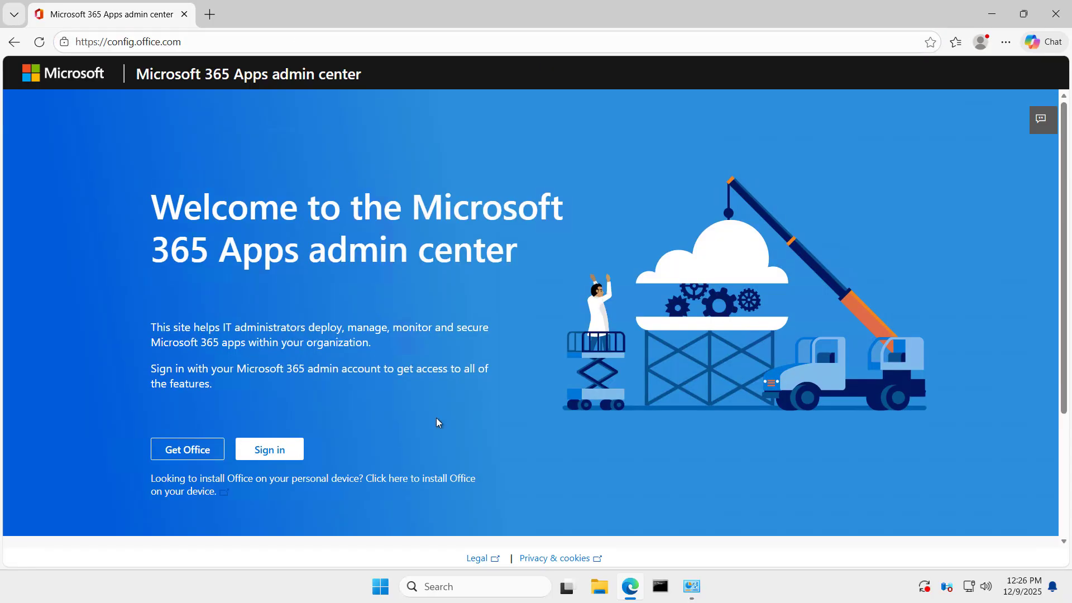
pyautogui.scroll(-2, 435, 423)
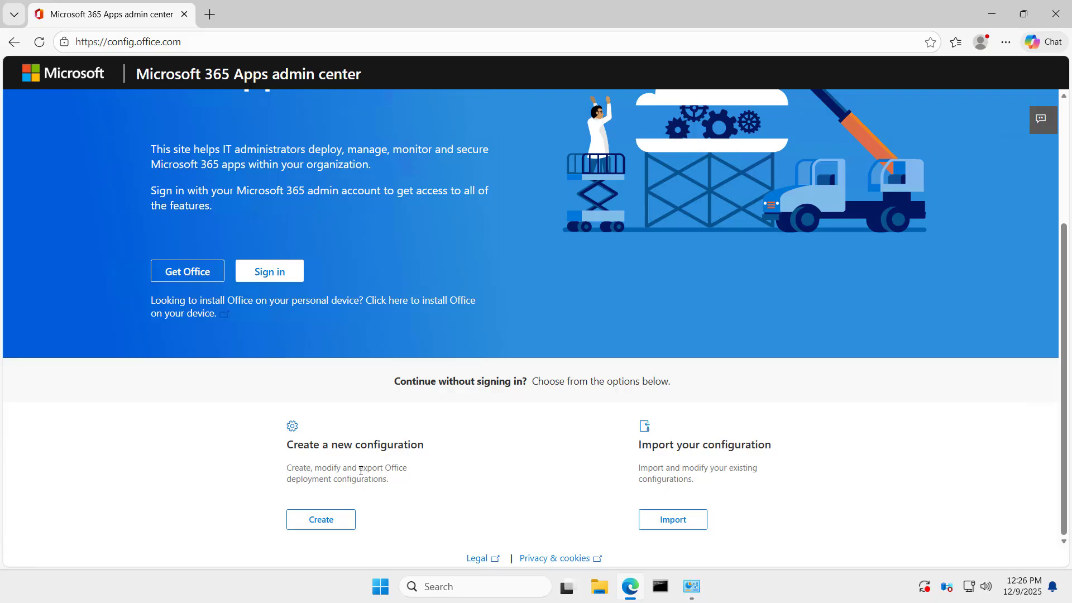
# Create a configuration for Office LTSC Professional Plus 2024 Volume License, keeping Access included.
pyautogui.click(321, 519)
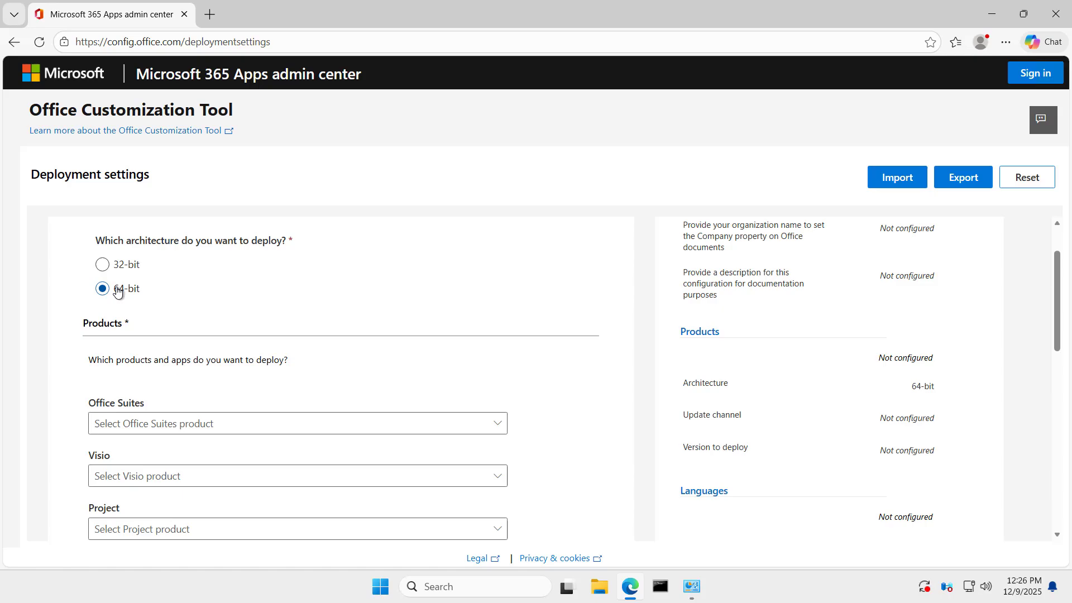
pyautogui.scroll(-1, 274, 287)
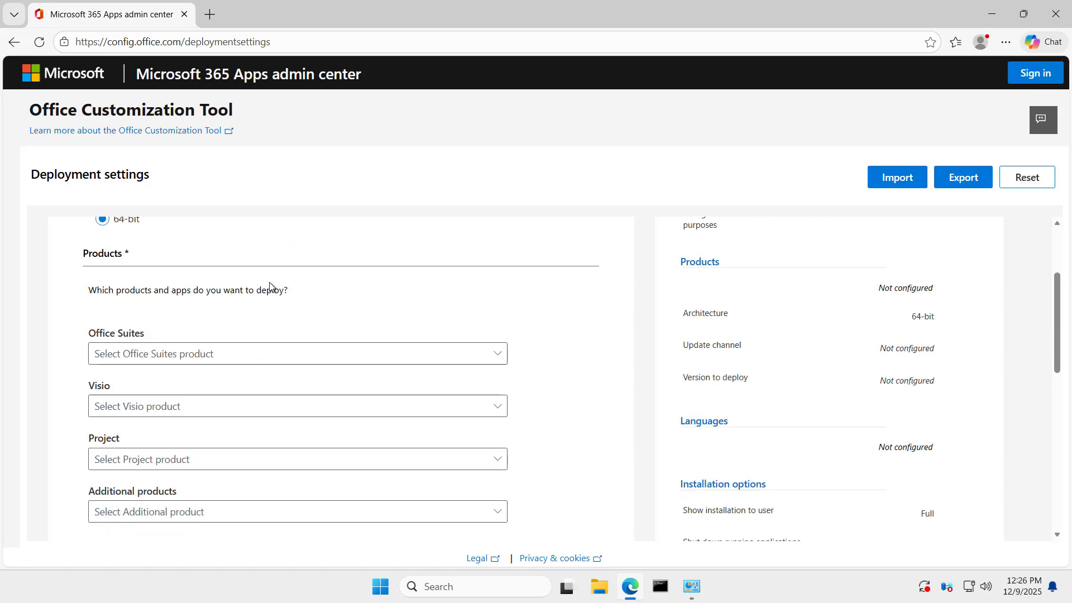
pyautogui.scroll(-1, 270, 286)
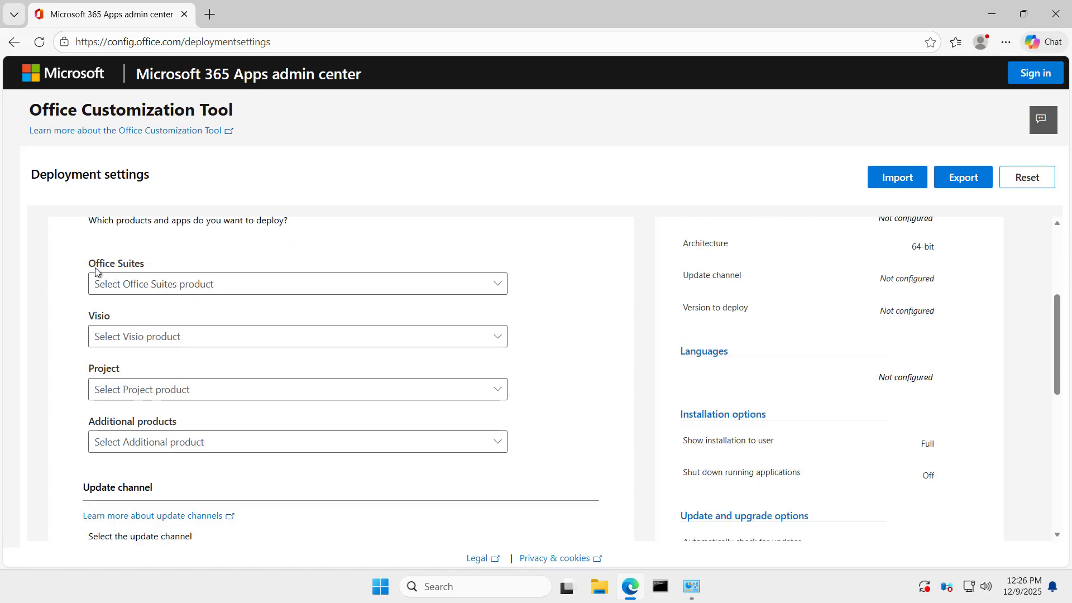
pyautogui.click(495, 290)
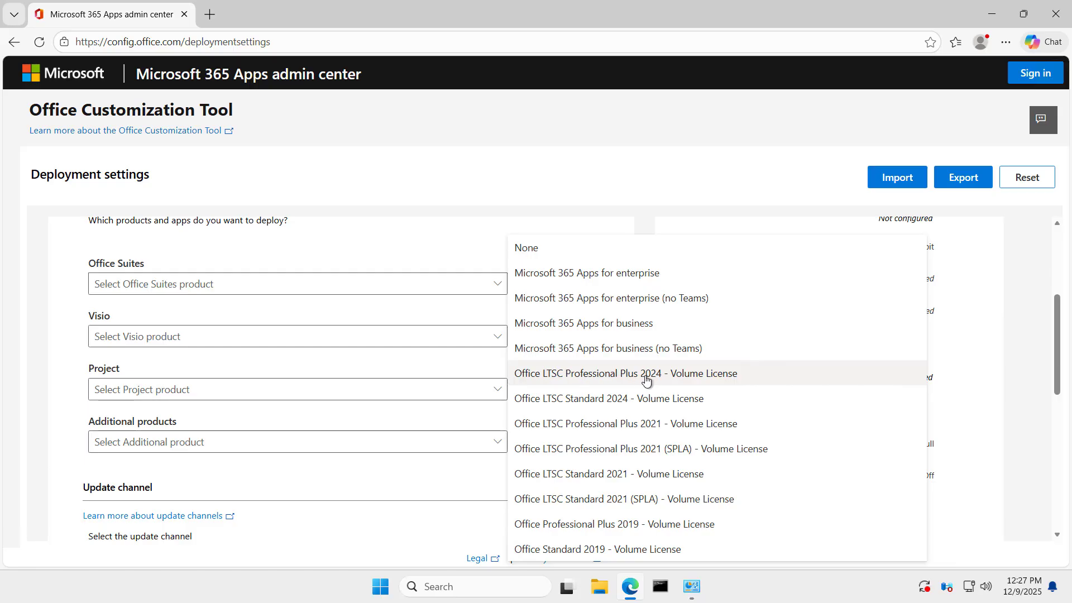
pyautogui.click(685, 374)
pyautogui.scroll(-1, 578, 416)
pyautogui.scroll(-1, 578, 418)
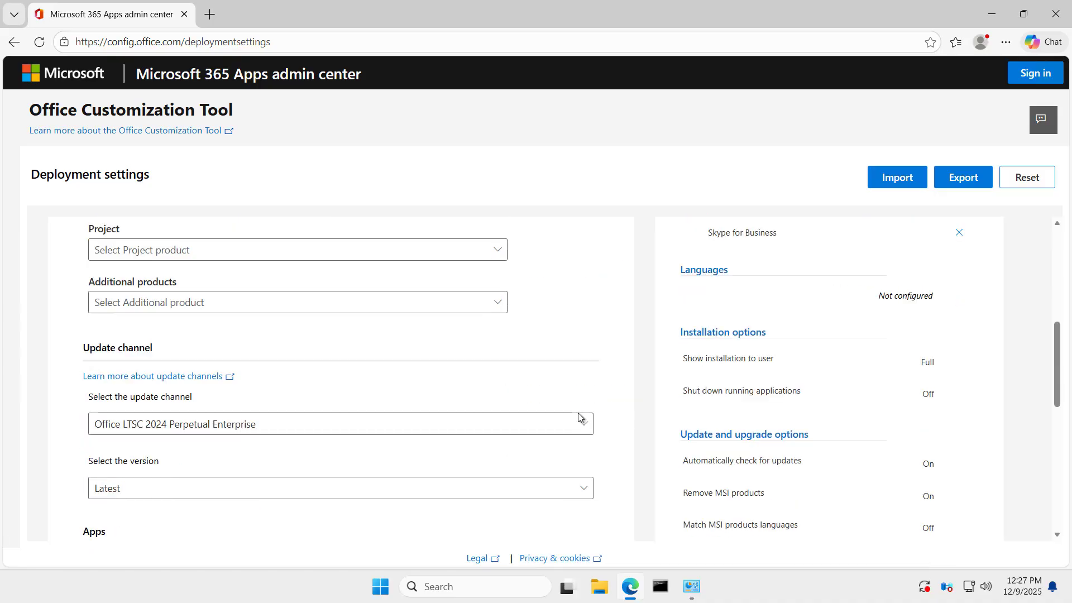
pyautogui.scroll(-1, 580, 423)
pyautogui.scroll(-1, 364, 365)
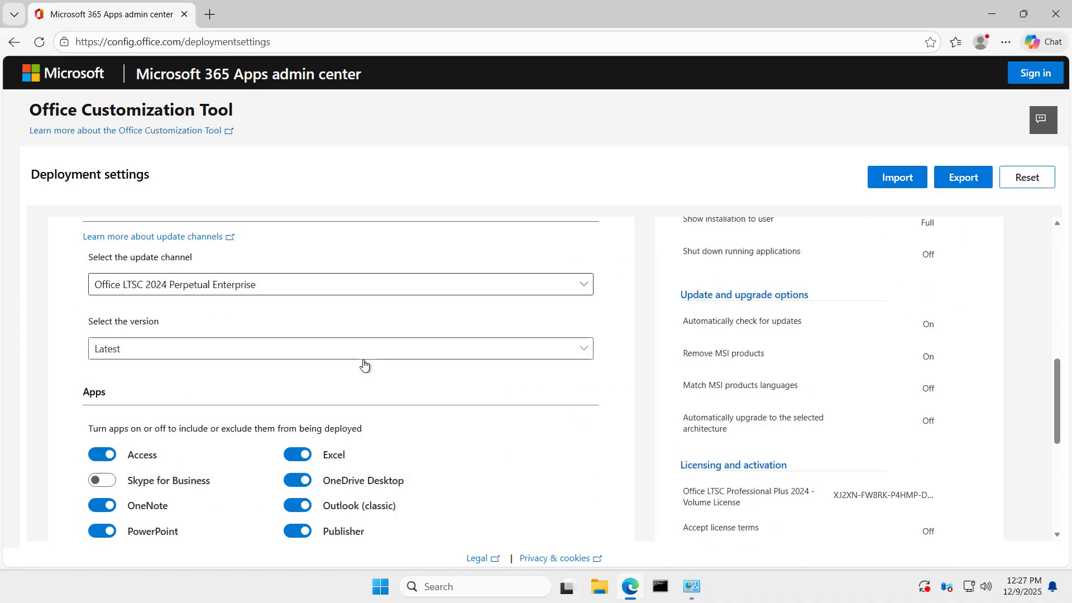
pyautogui.scroll(-1, 363, 366)
pyautogui.scroll(-1, 359, 373)
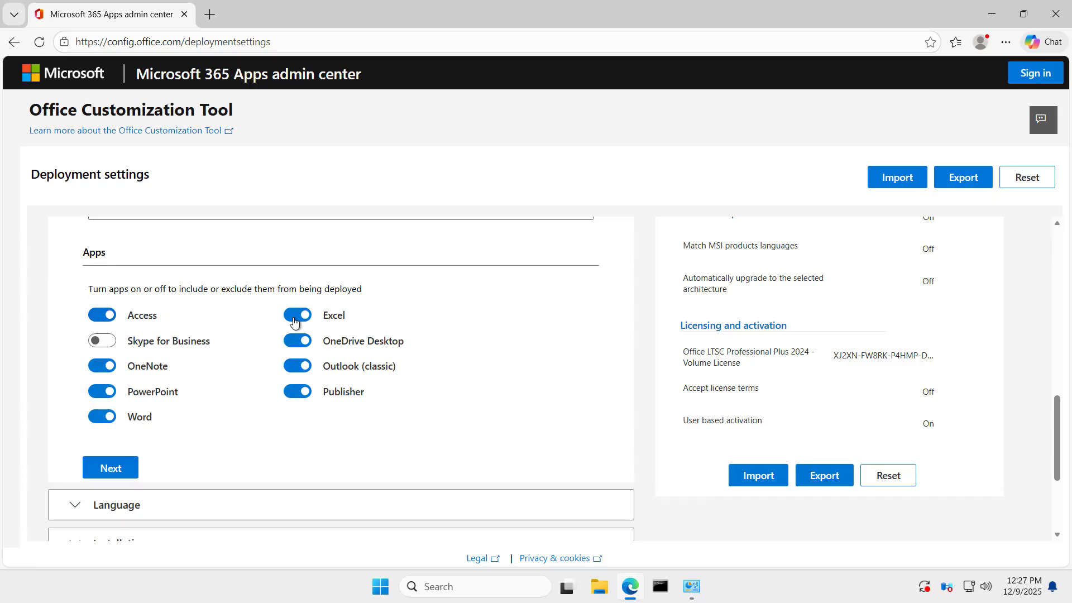
pyautogui.click(102, 319)
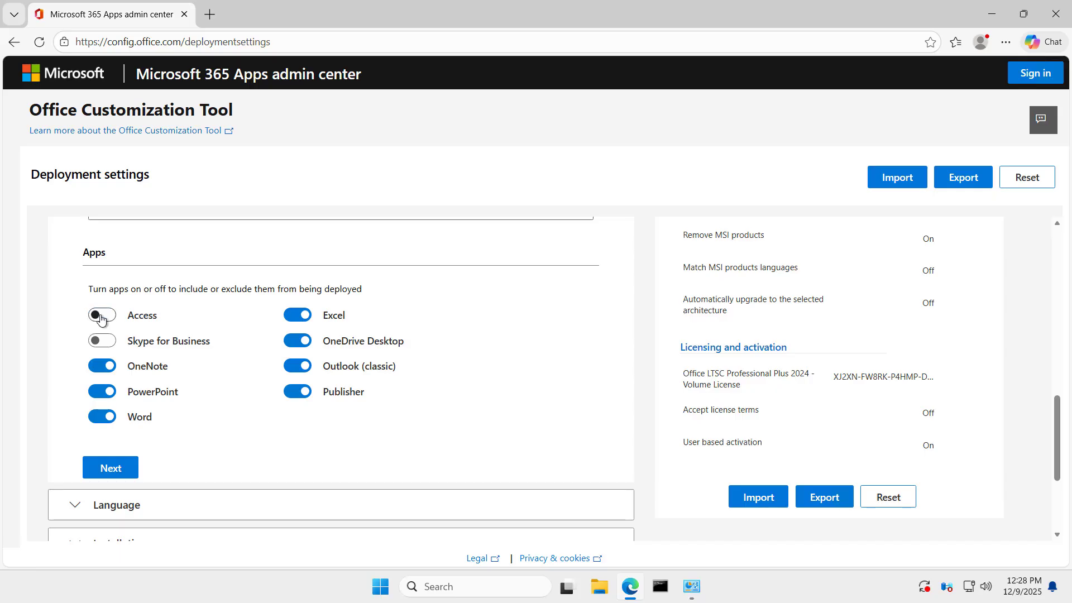
pyautogui.click(103, 316)
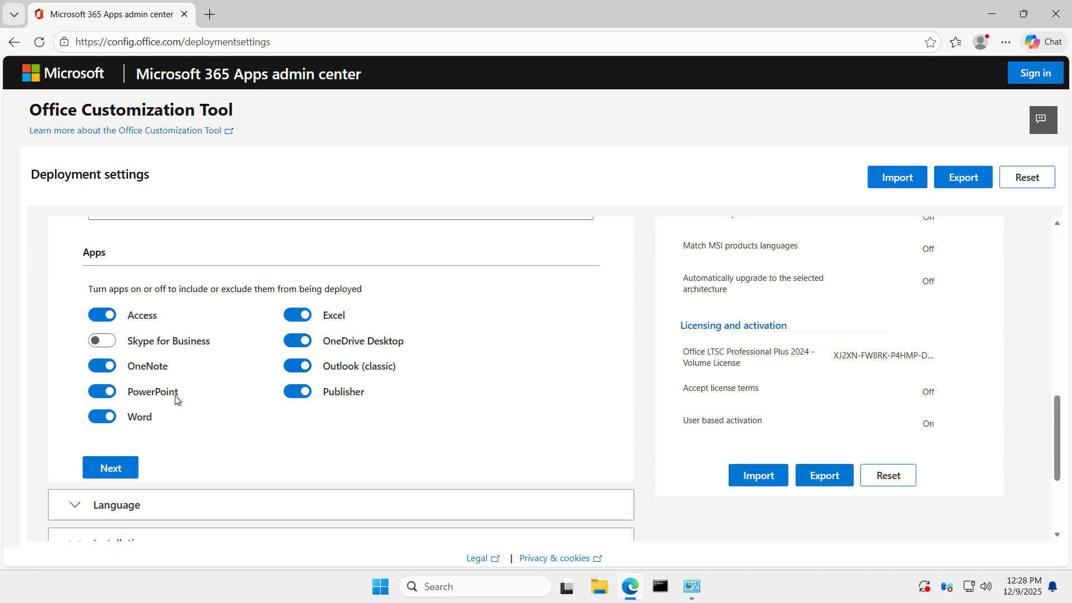
pyautogui.scroll(-2, 256, 376)
# Choose English (United States) as the primary language in the Language section.
pyautogui.click(88, 365)
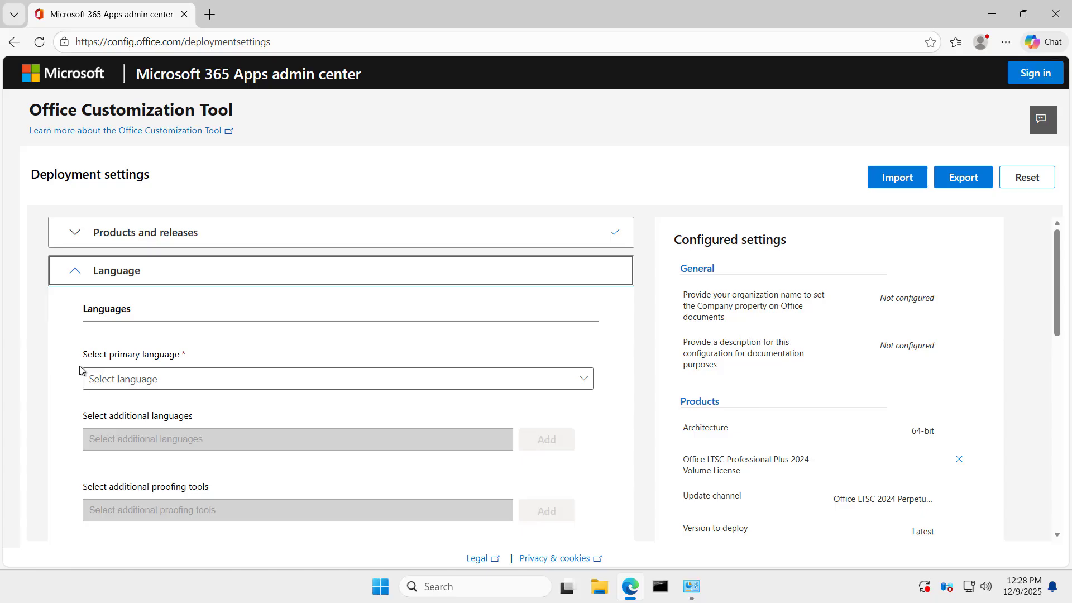
pyautogui.scroll(-1, 162, 334)
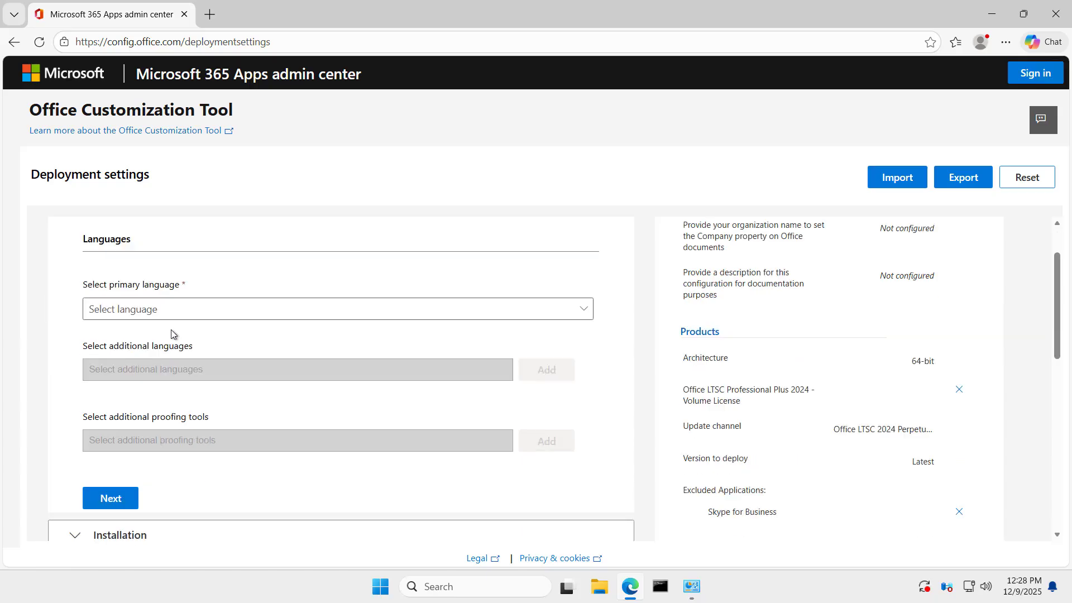
pyautogui.click(294, 314)
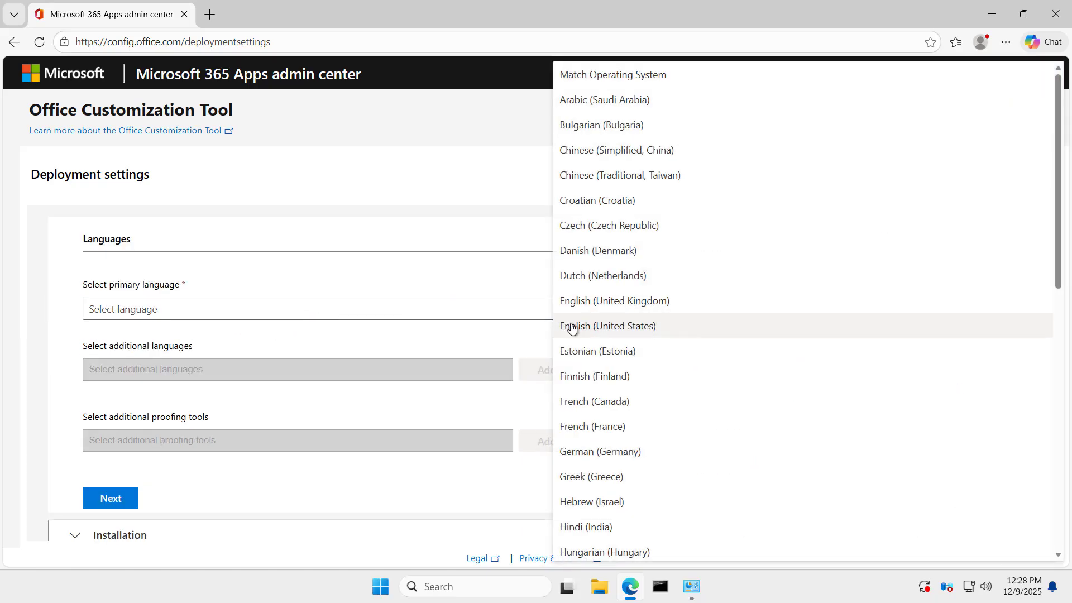
pyautogui.click(627, 327)
pyautogui.scroll(1, 335, 321)
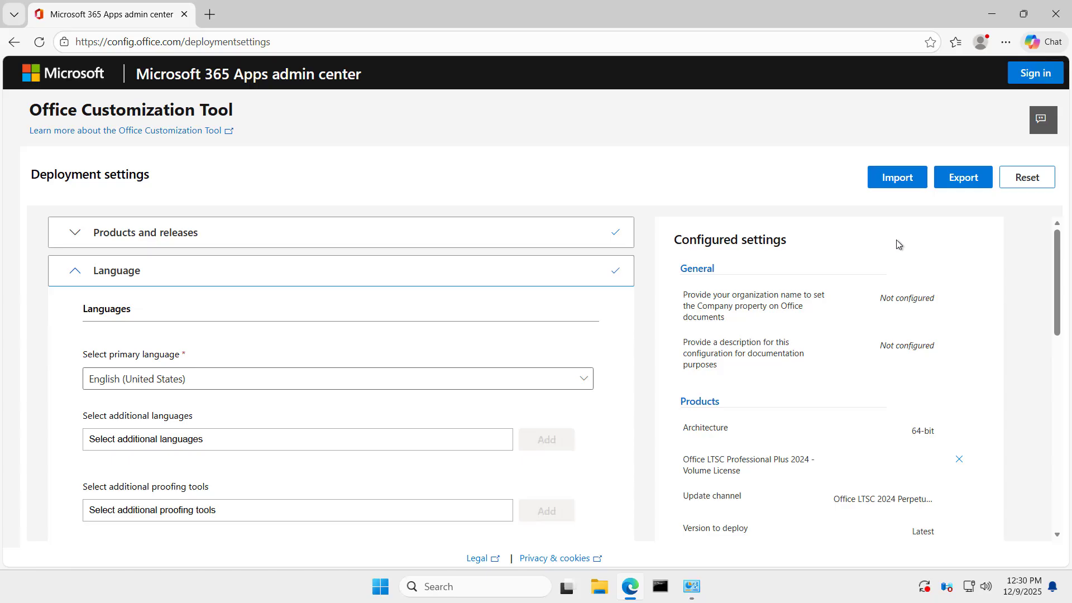
# Set Office Open XML formats as the default file format for the export.
pyautogui.click(955, 181)
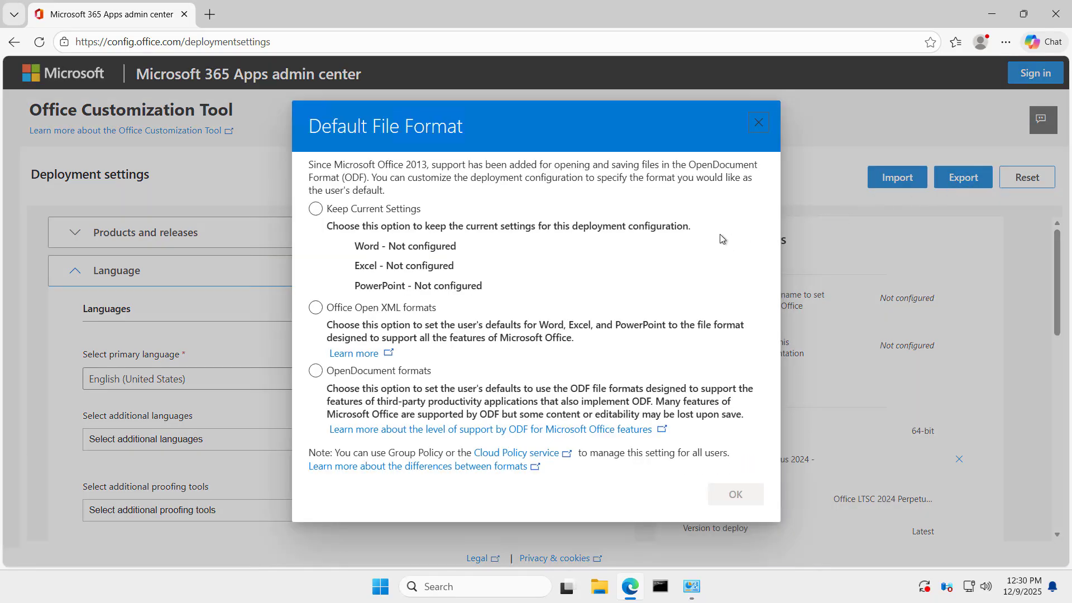
pyautogui.click(335, 311)
pyautogui.click(317, 308)
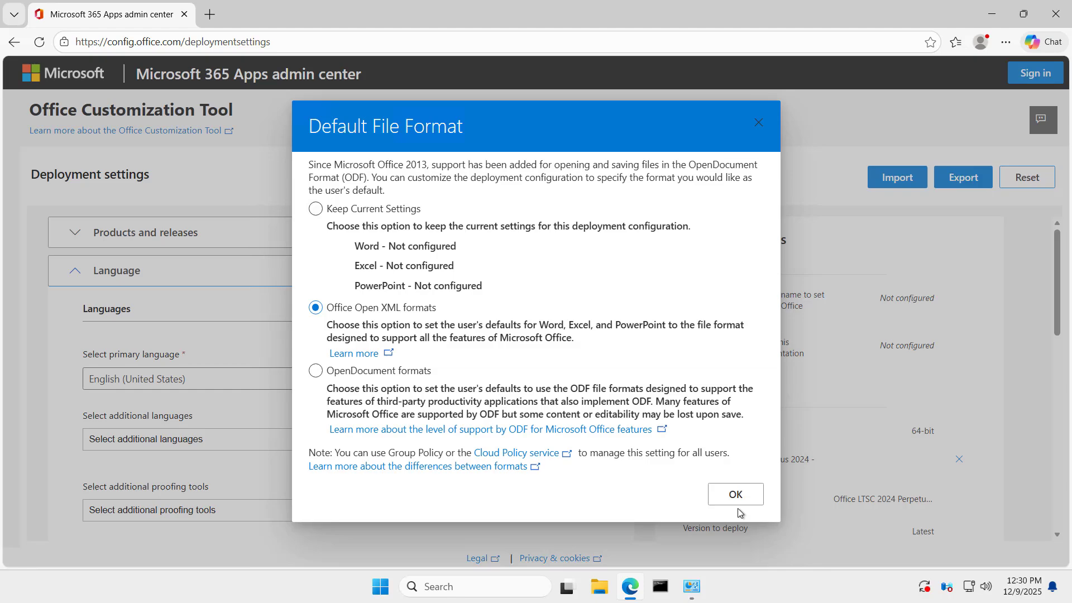
pyautogui.click(736, 493)
# Accept the license terms, export Configuration.xml, and keep the download.
pyautogui.click(565, 367)
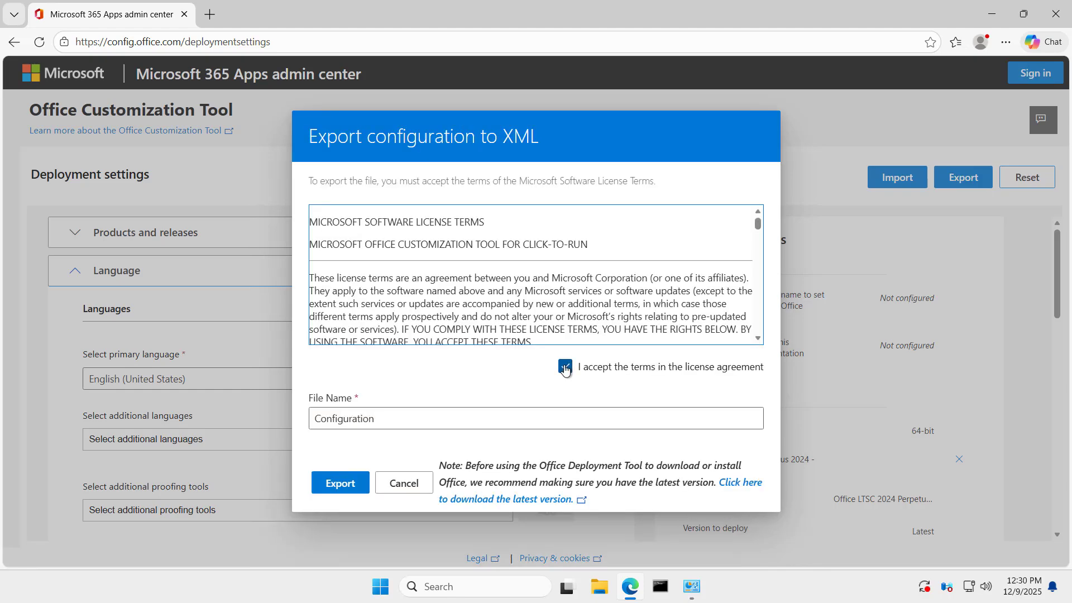
pyautogui.click(339, 484)
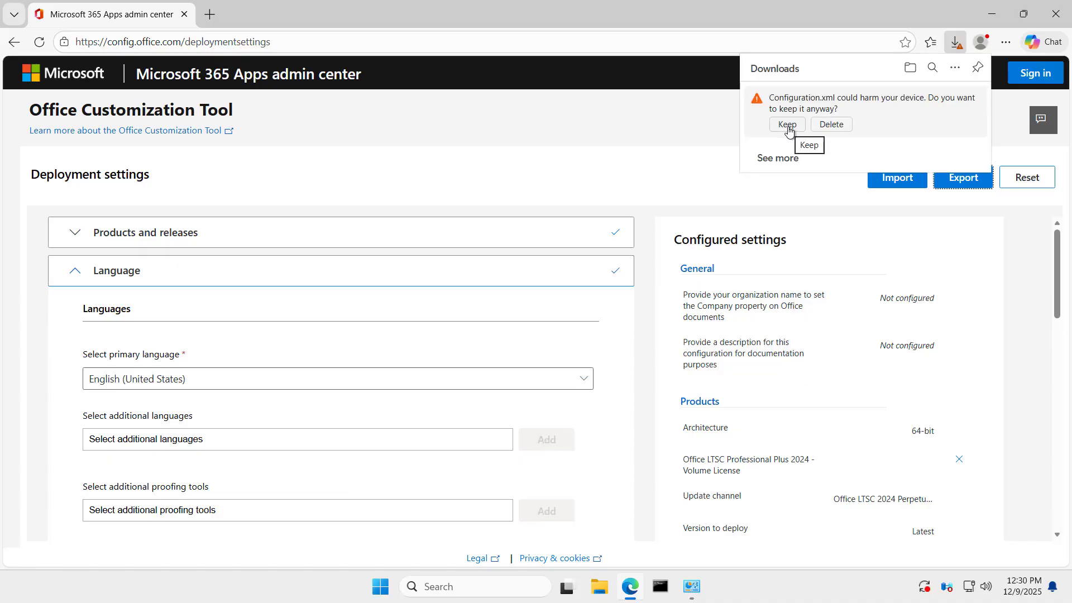
pyautogui.click(786, 126)
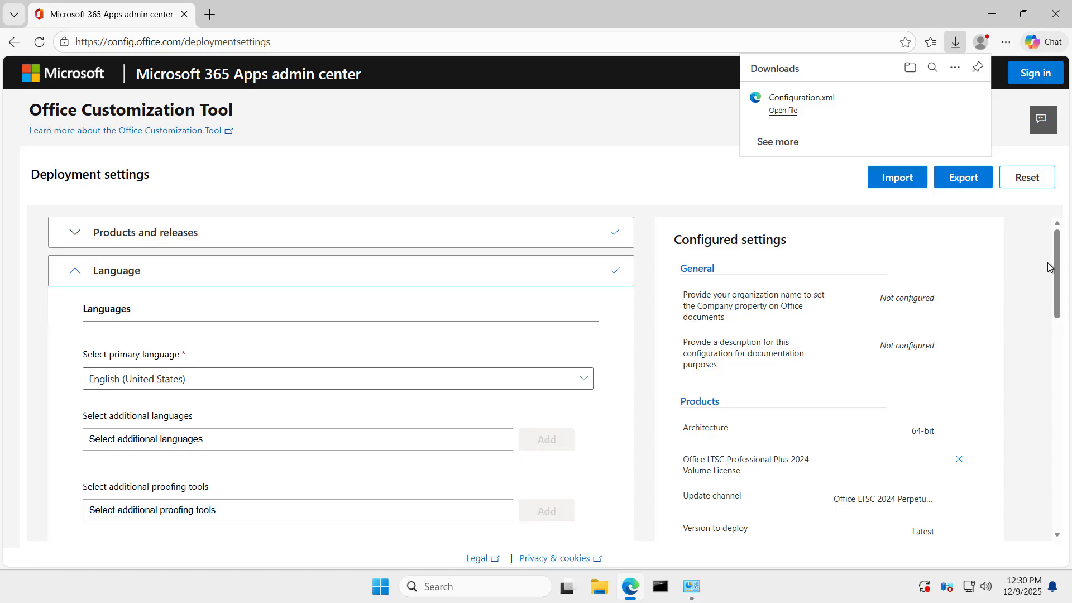
# Search Bing for 'office deployment tool' in a new tab.
pyautogui.click(209, 14)
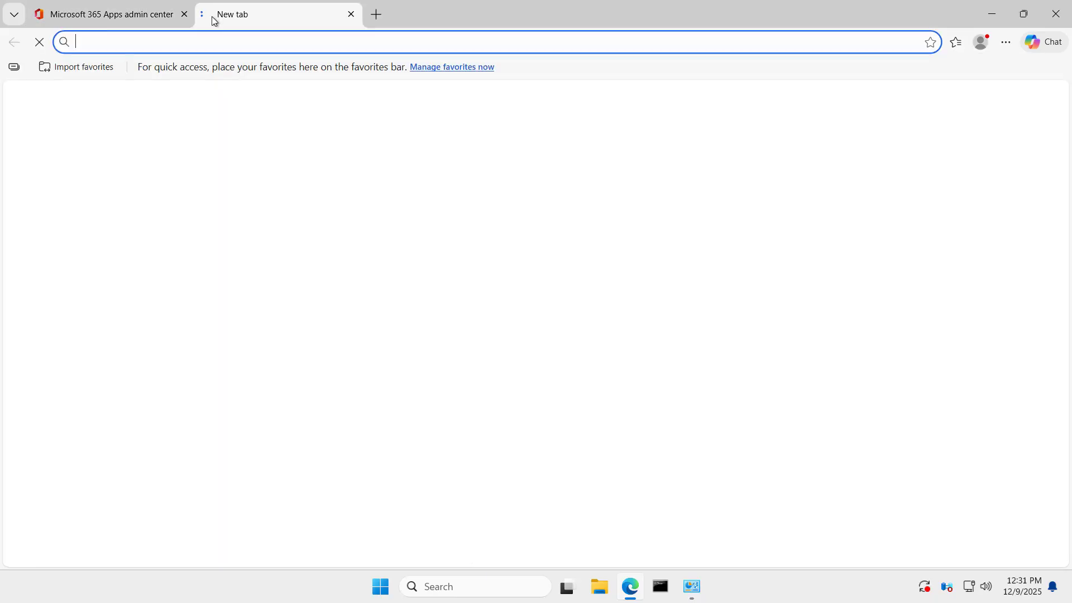
pyautogui.write('office deployment tool')
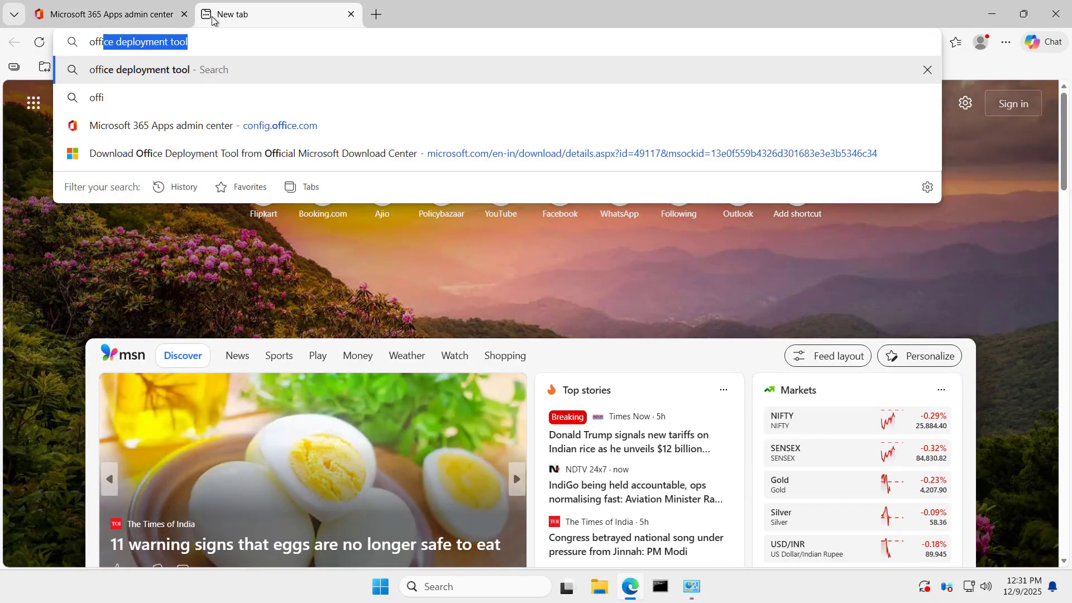
pyautogui.press('Right')
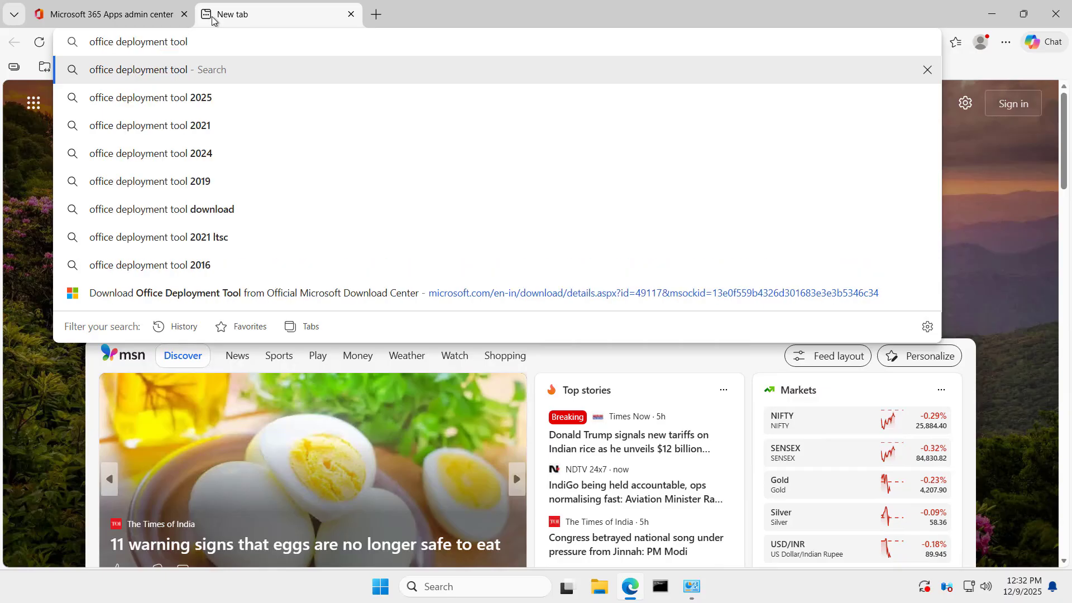
pyautogui.press('Return')
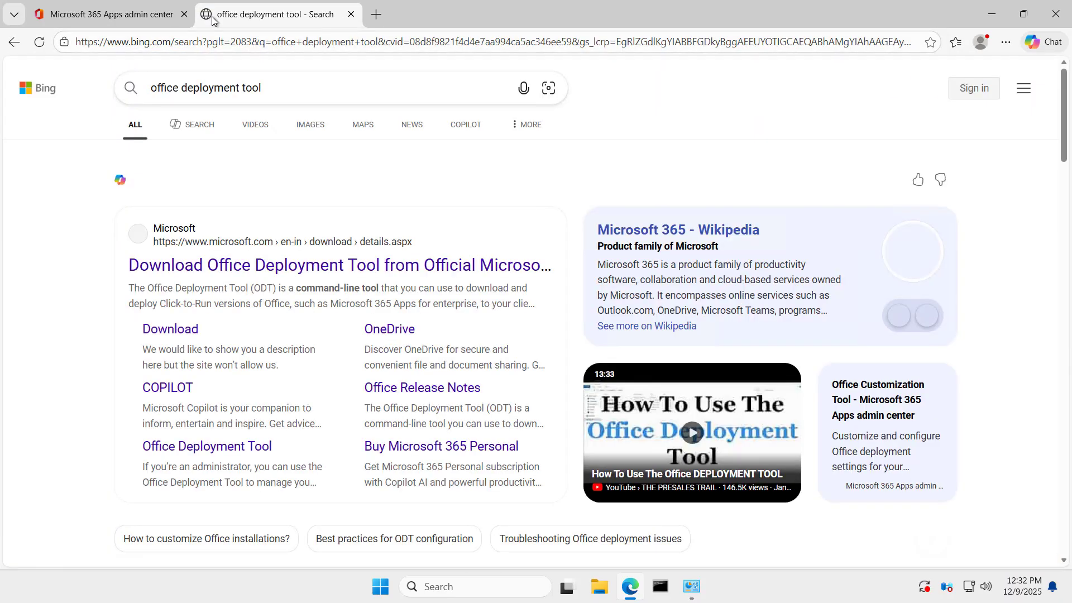
# Open Microsoft's Office Deployment Tool page and download the installer.
pyautogui.click(269, 270)
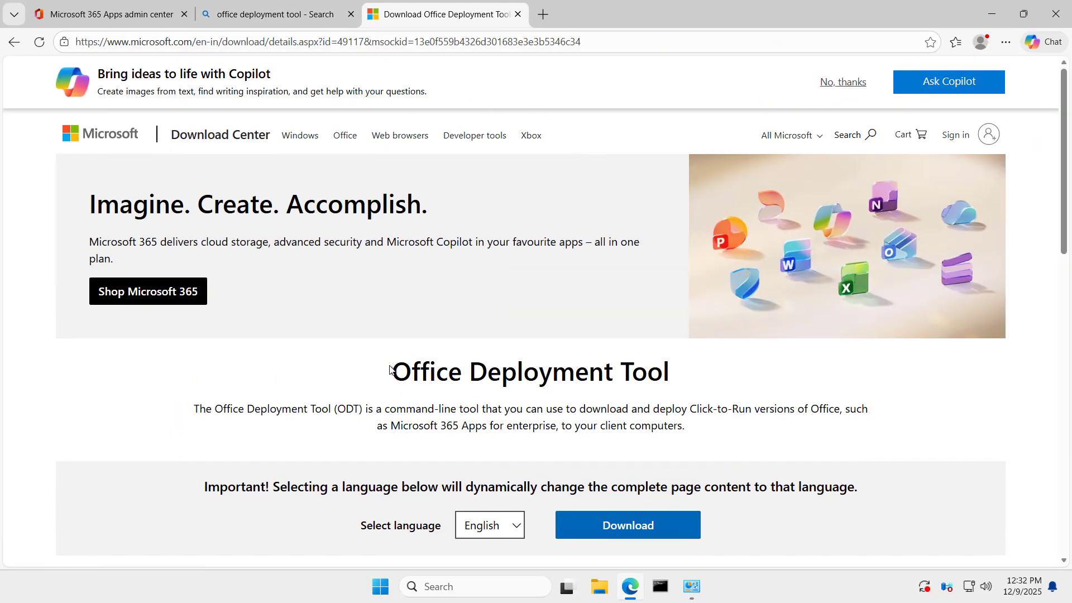
pyautogui.moveTo(390, 374); pyautogui.dragTo(683, 374)
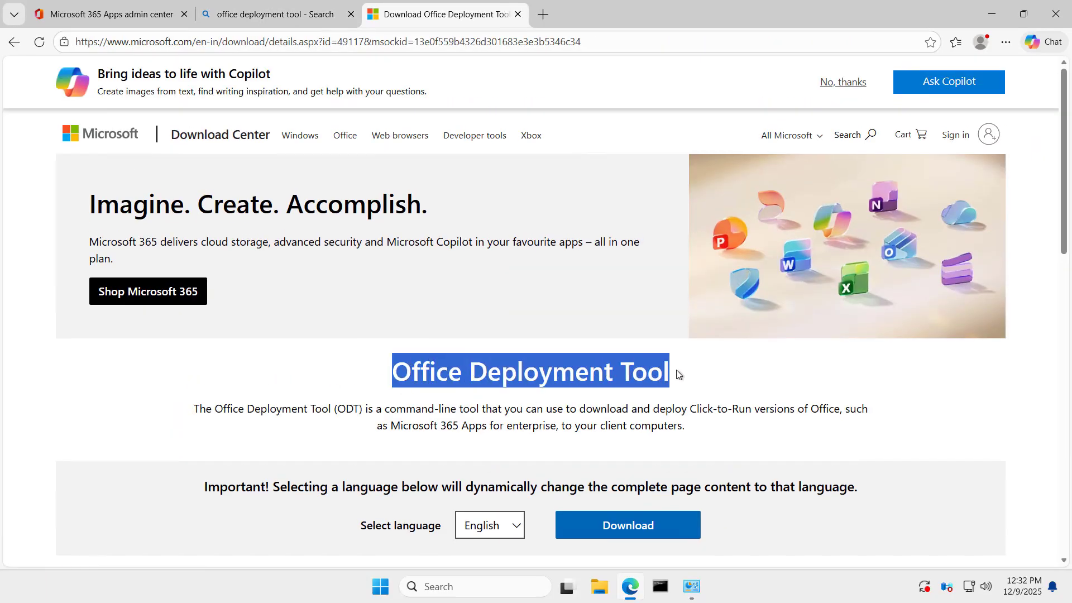
pyautogui.scroll(-1, 597, 325)
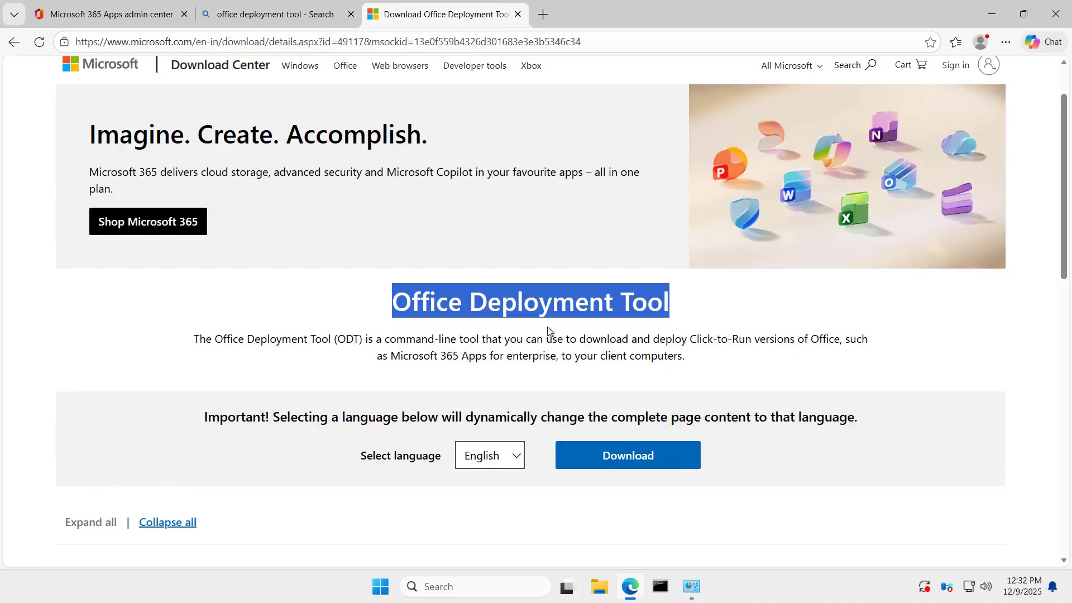
pyautogui.click(614, 456)
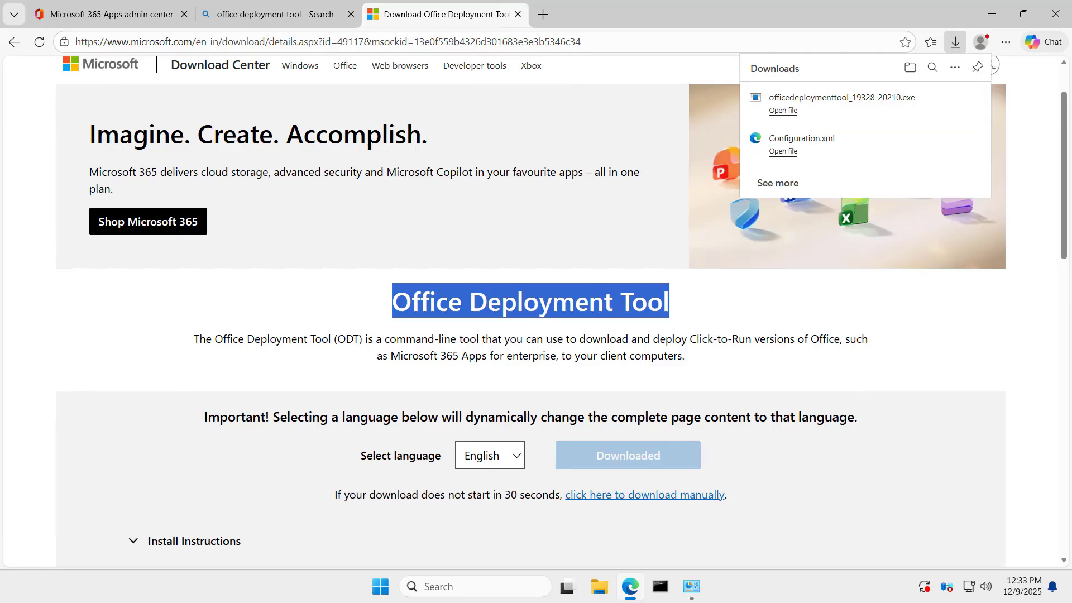
# Create an 'office 2024' folder in Downloads beside the downloaded tool.
pyautogui.click(950, 98)
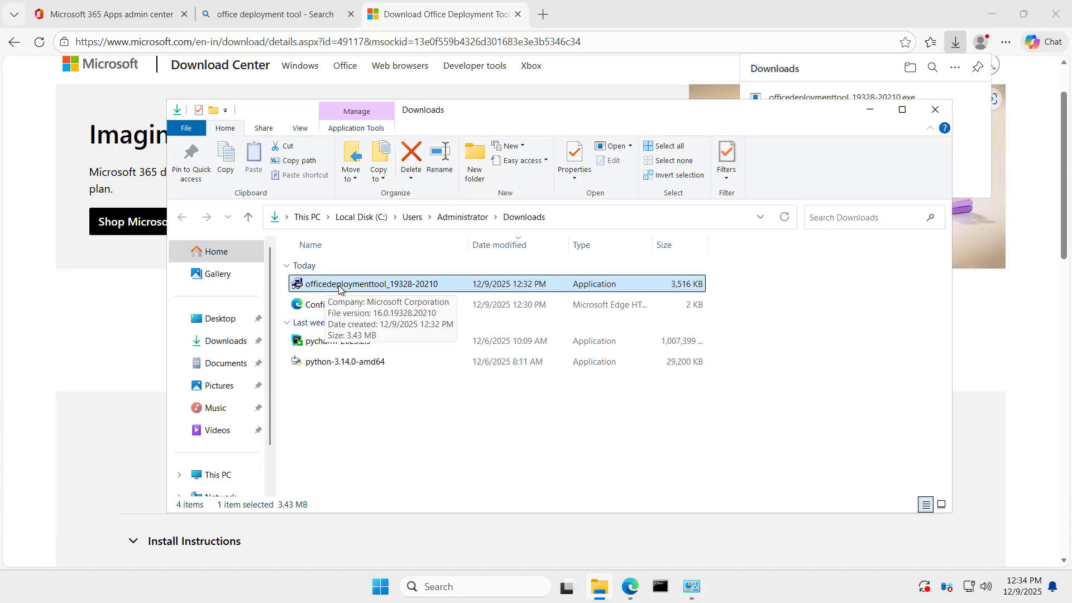
pyautogui.hotkey('ctrl', 'shift', 'n')
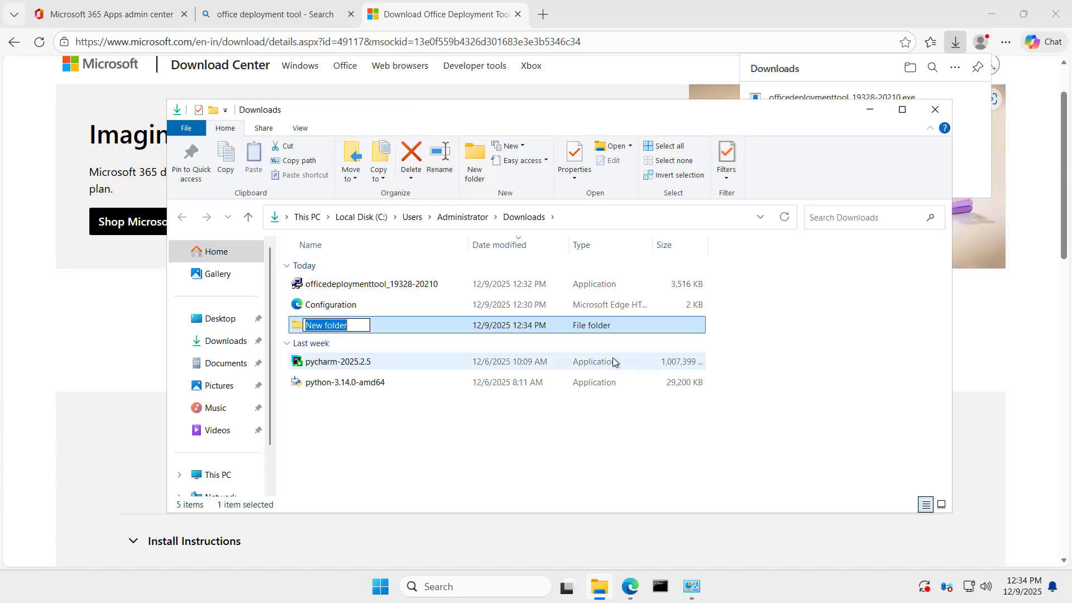
pyautogui.write('office 2024')
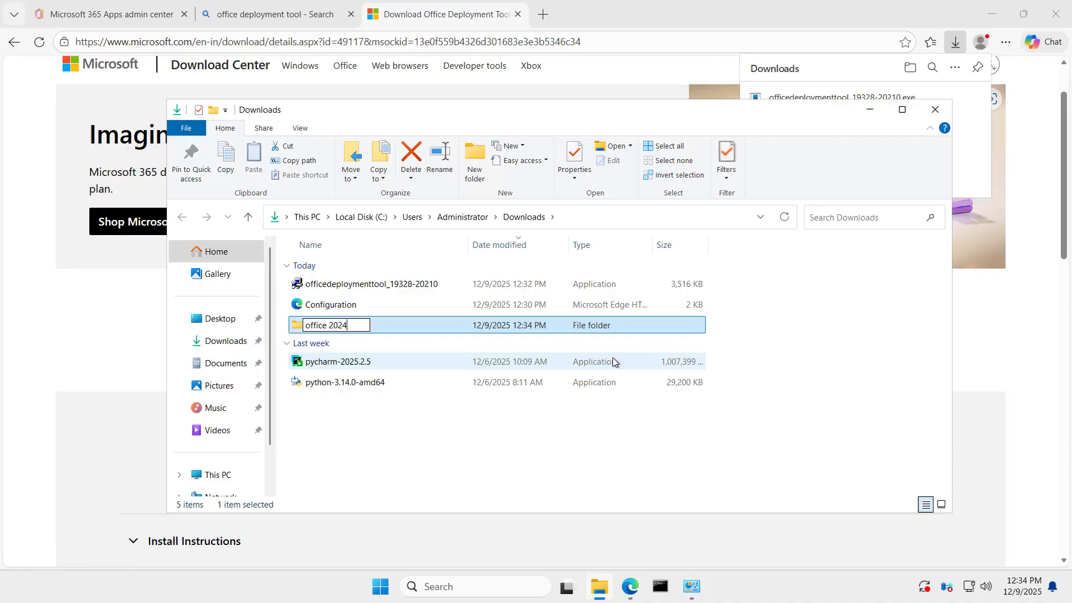
pyautogui.click(513, 474)
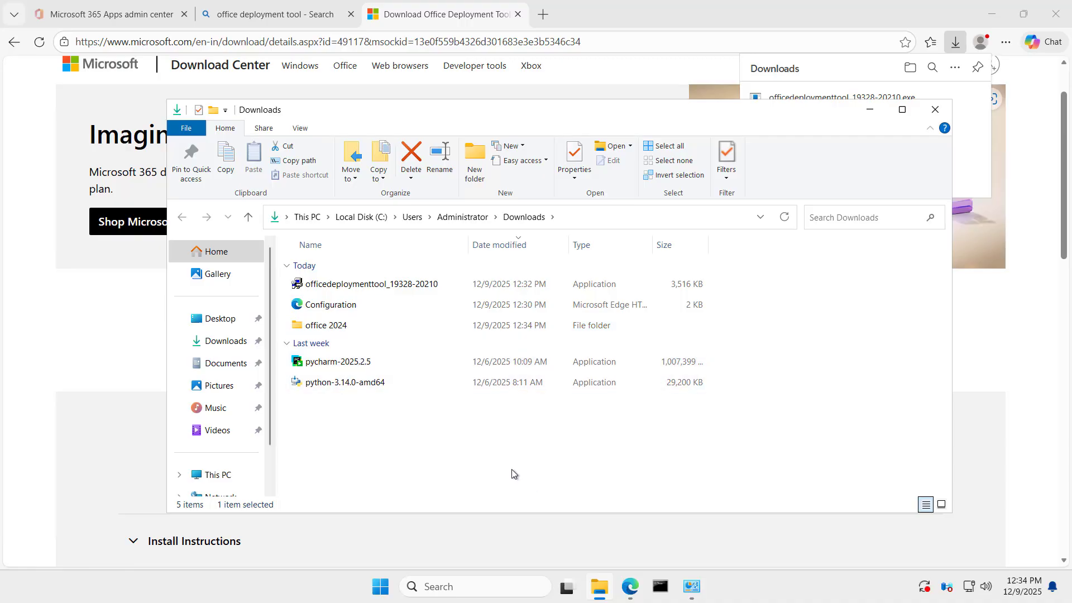
# Run officedeploymenttool, accept its license, and extract its files into office 2024.
pyautogui.click(314, 284)
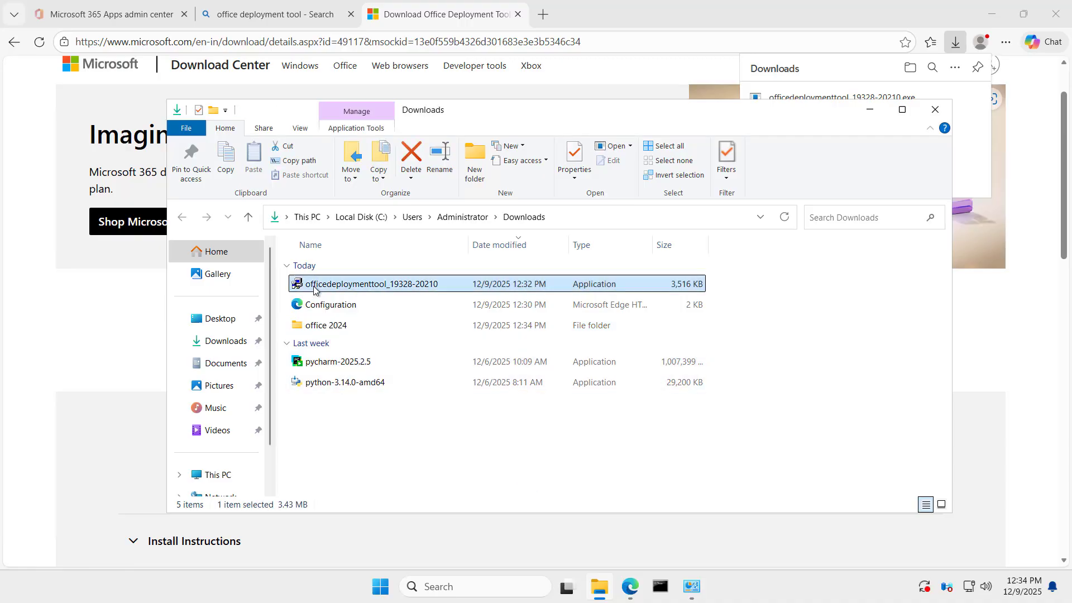
pyautogui.click(285, 429)
pyautogui.click(735, 431)
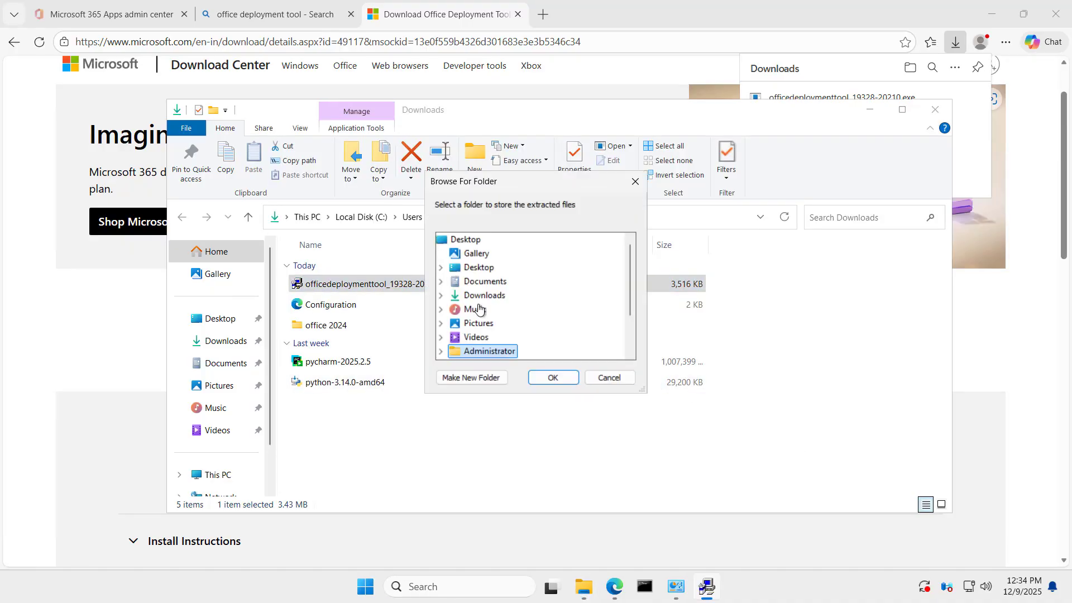
pyautogui.click(442, 297)
pyautogui.click(493, 310)
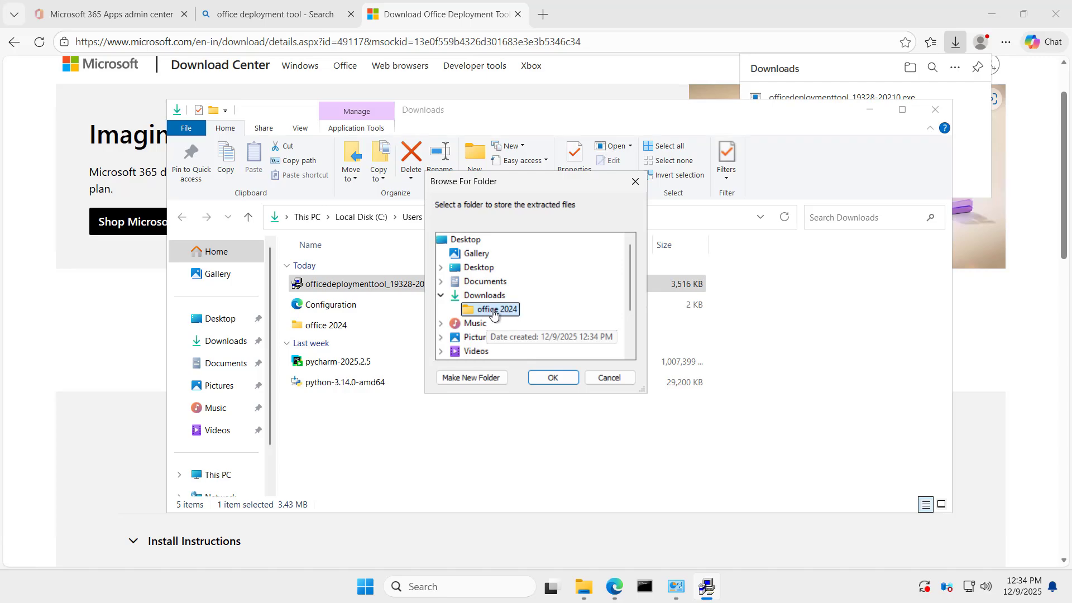
pyautogui.click(552, 377)
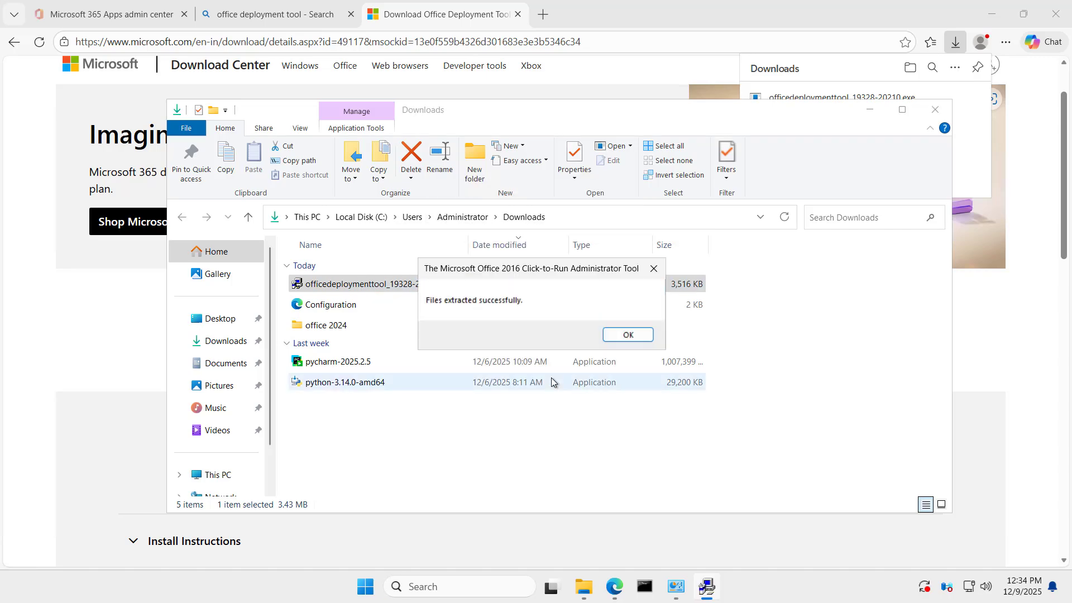
pyautogui.press('Return')
pyautogui.click(339, 307)
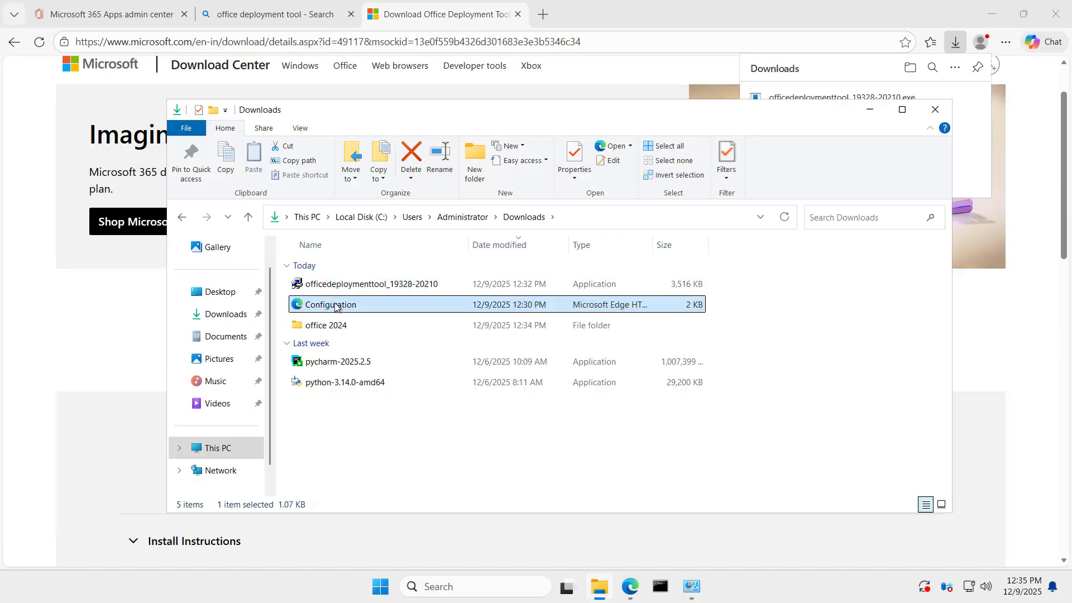
# Copy Configuration into office 2024 and delete the configuration-Office365-x64 sample file.
pyautogui.rightClick(335, 305)
pyautogui.click(369, 219)
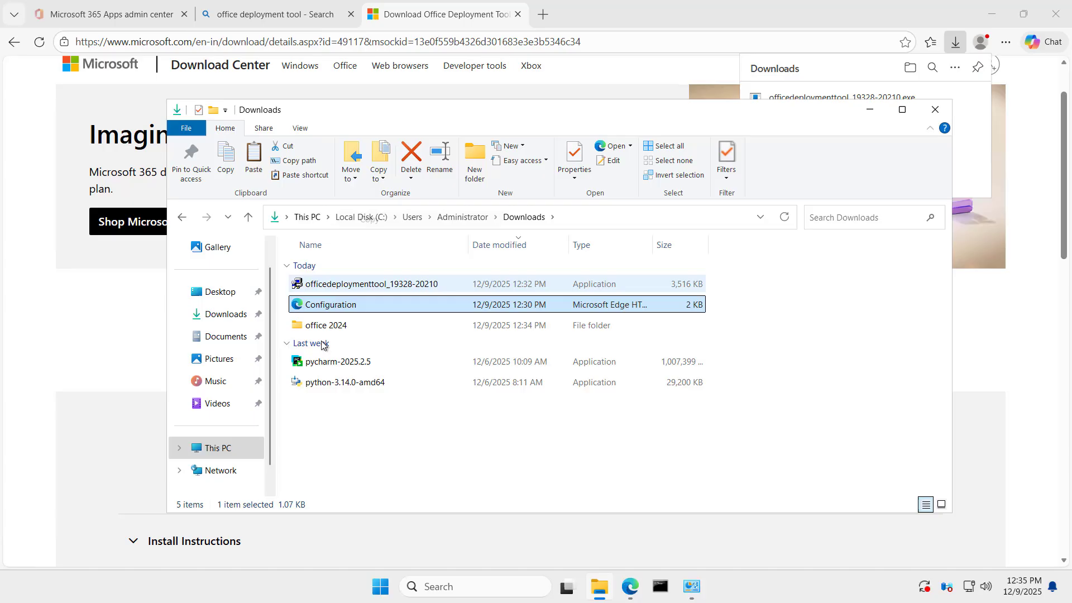
pyautogui.doubleClick(316, 326)
pyautogui.rightClick(322, 361)
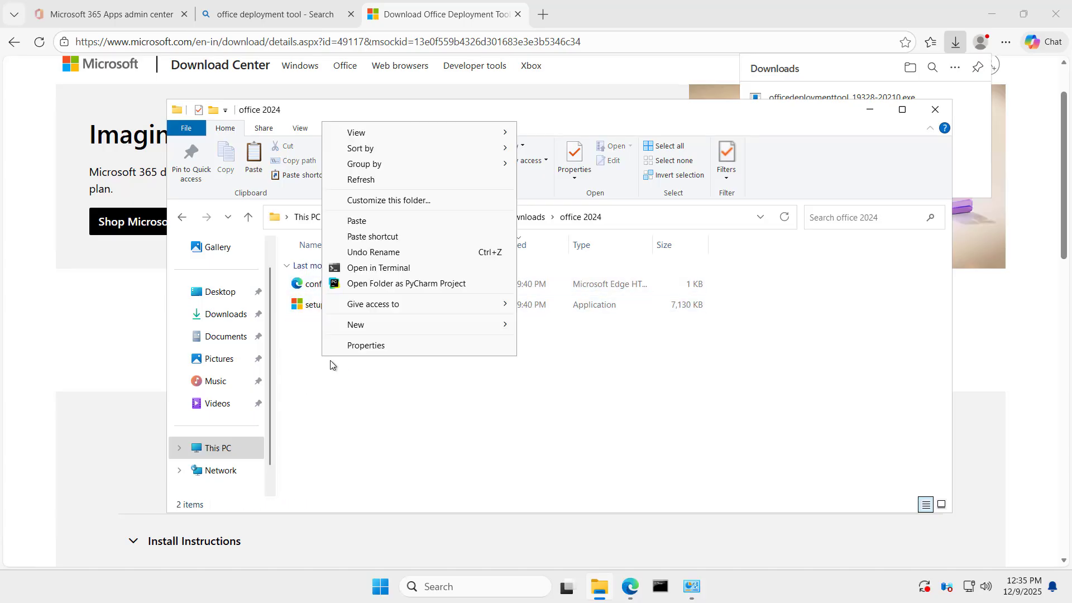
pyautogui.click(335, 223)
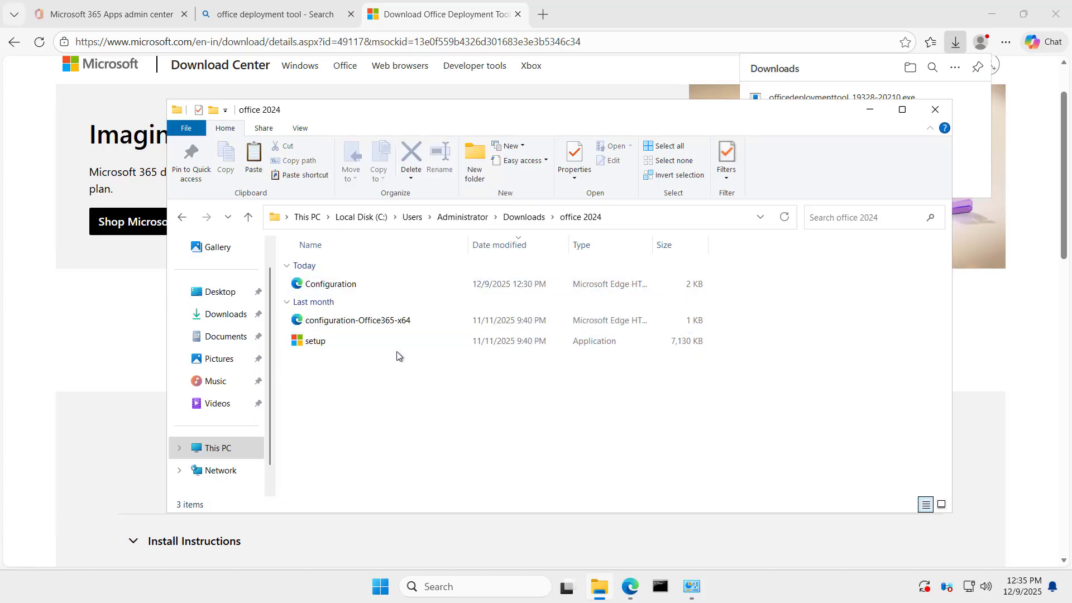
pyautogui.rightClick(379, 325)
pyautogui.click(417, 274)
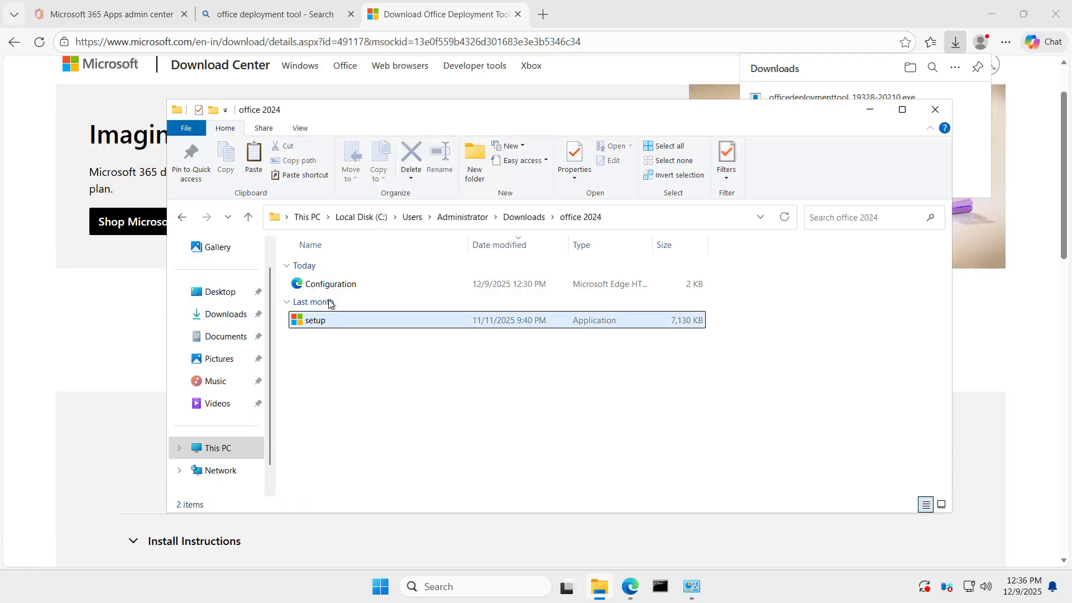
# Copy the office 2024 folder's full path from the address bar.
pyautogui.click(374, 384)
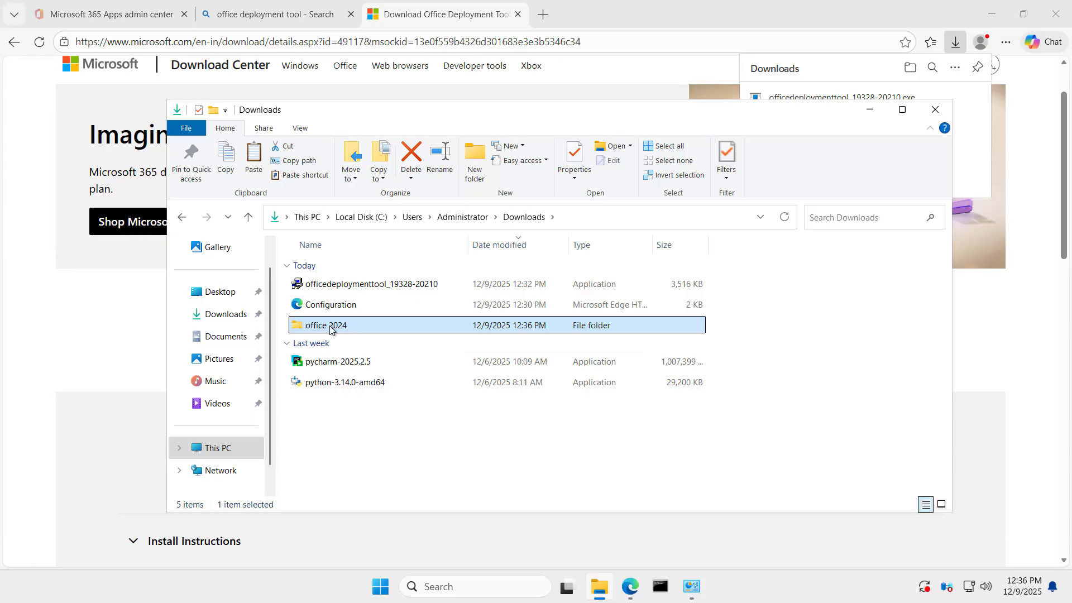
pyautogui.press('Return')
pyautogui.click(380, 220)
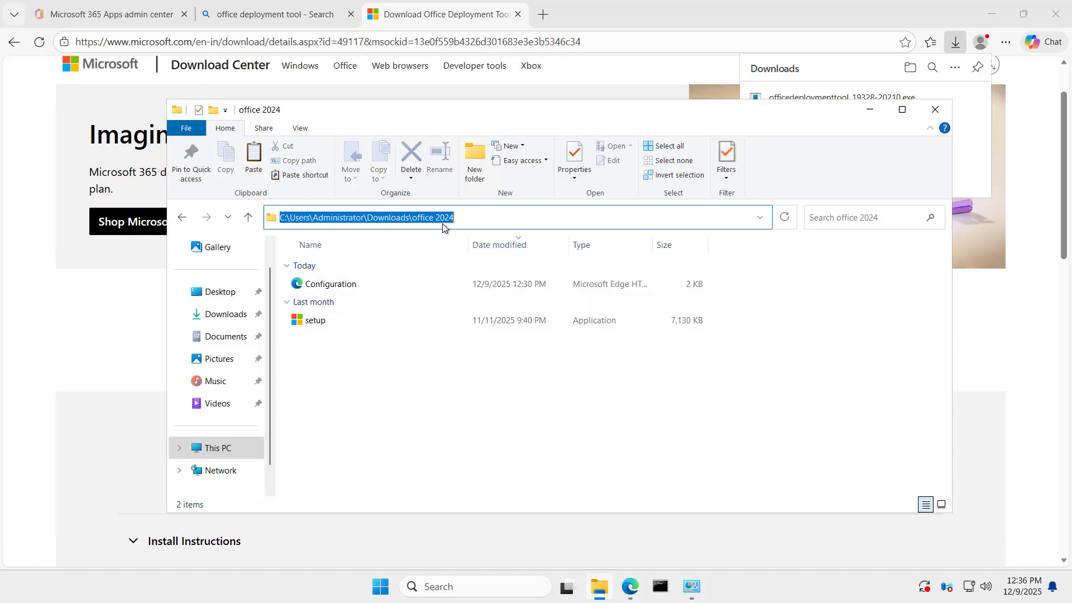
pyautogui.rightClick(381, 220)
pyautogui.click(410, 264)
# Open Command Prompt and change directory to the pasted office 2024 folder path.
pyautogui.click(869, 110)
pyautogui.click(630, 586)
pyautogui.rightClick(659, 586)
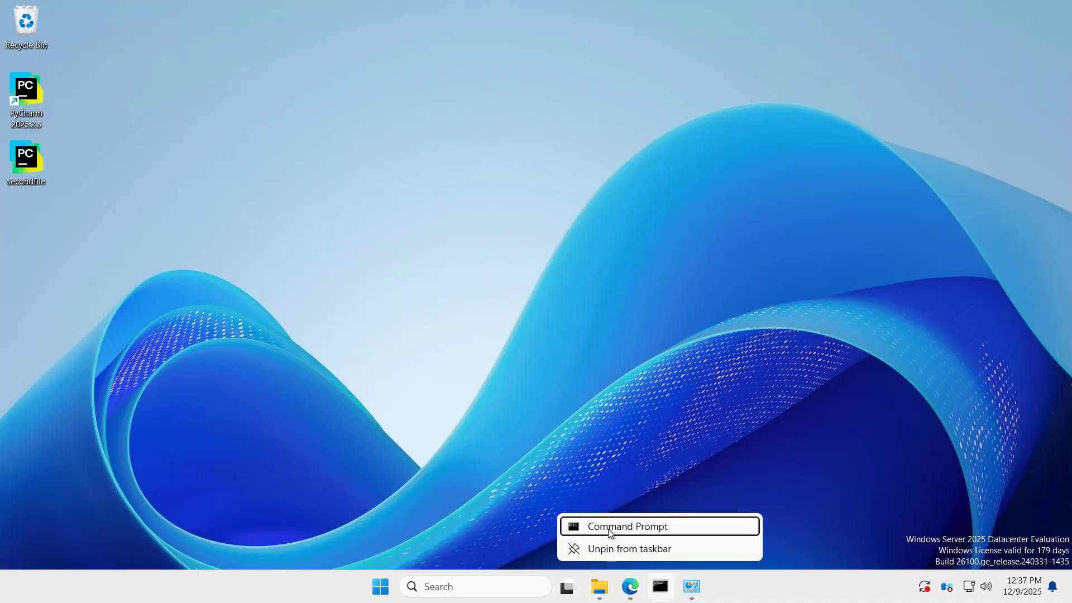
pyautogui.click(608, 525)
pyautogui.write('cd')
pyautogui.hotkey('ctrl', 'v')
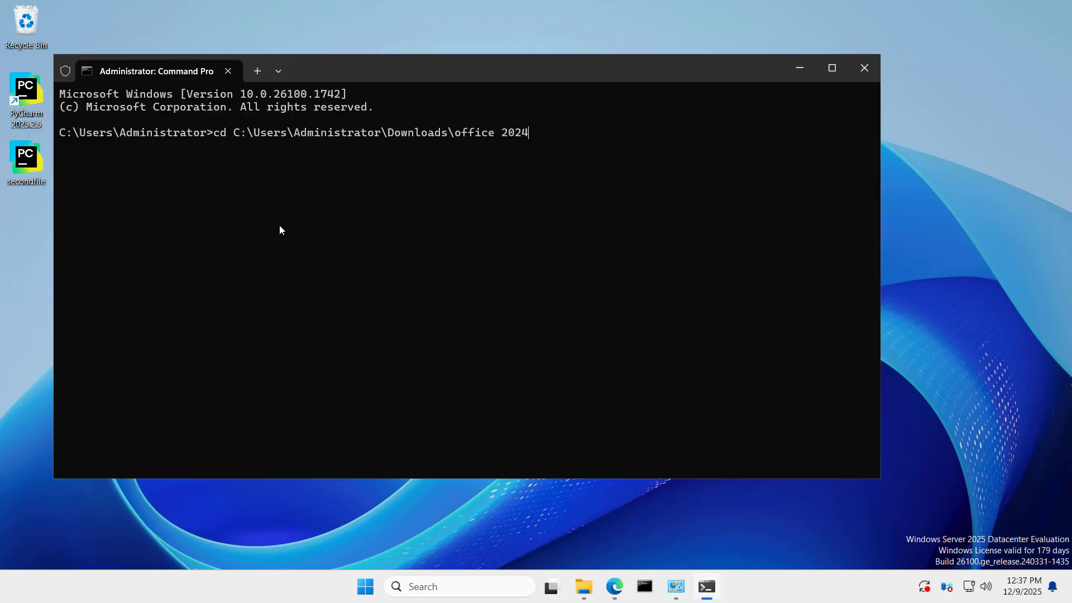
pyautogui.press('Return')
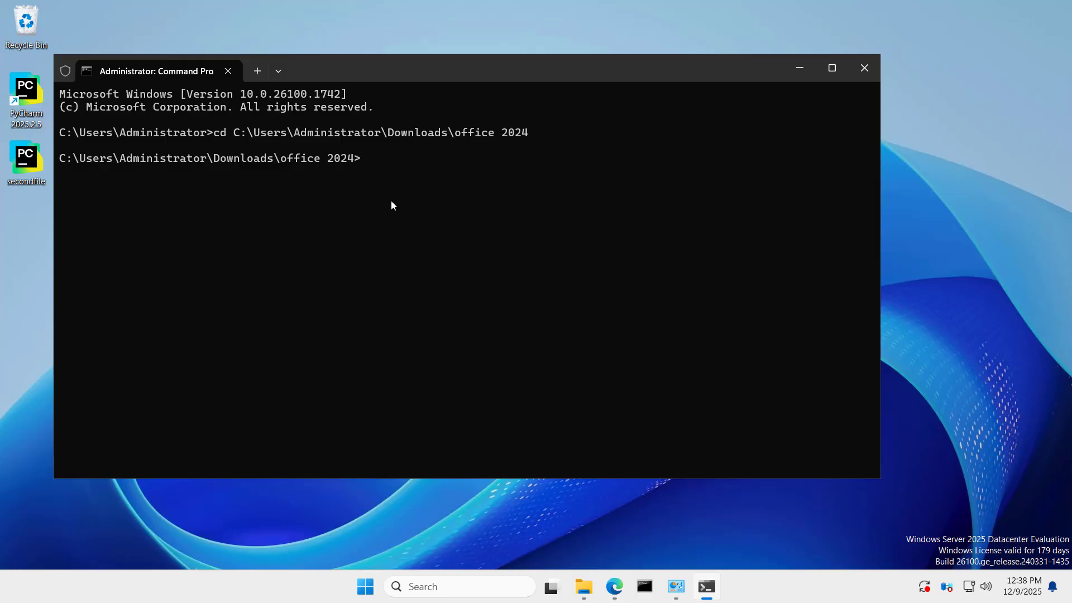
pyautogui.write('setup.')
pyautogui.write('exe/Configure C')
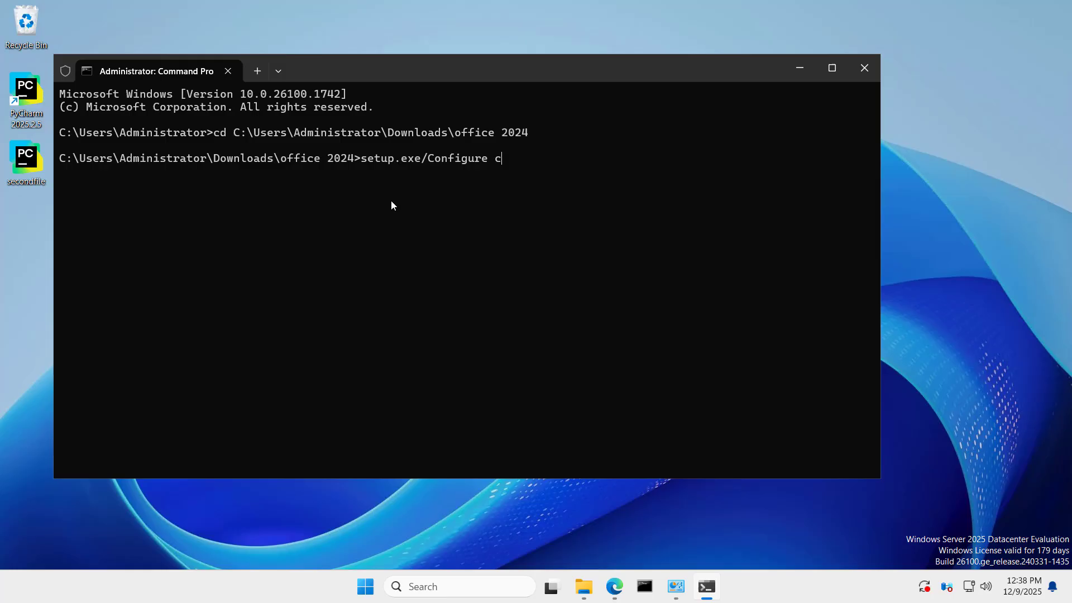
pyautogui.write('onfiguration.xml')
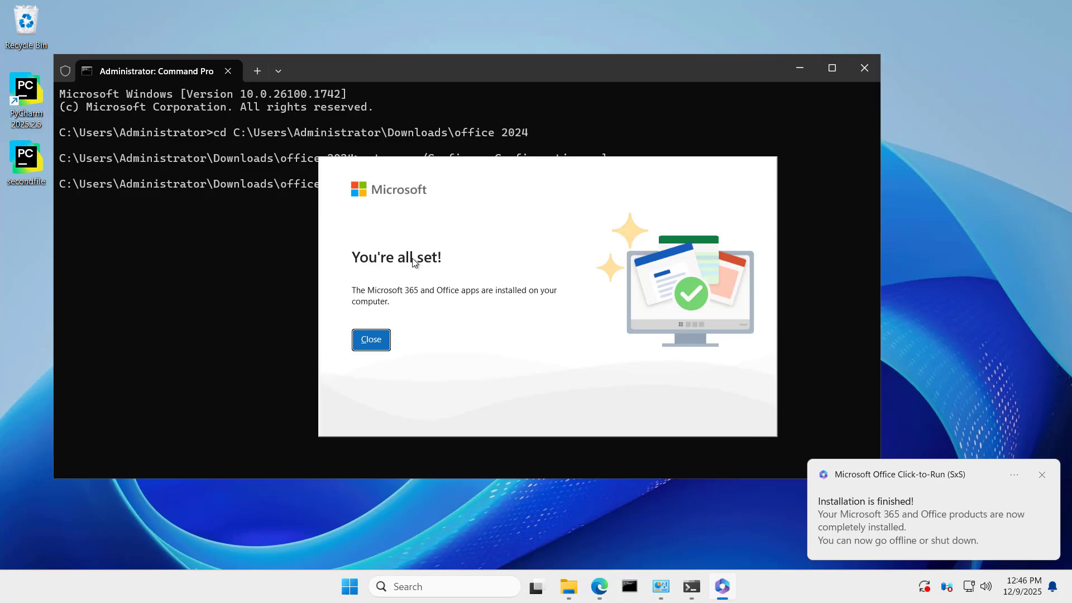
# Check Word's Account page shows Office LTSC Professional Plus 2024 needing activation, then close Word.
pyautogui.click(375, 340)
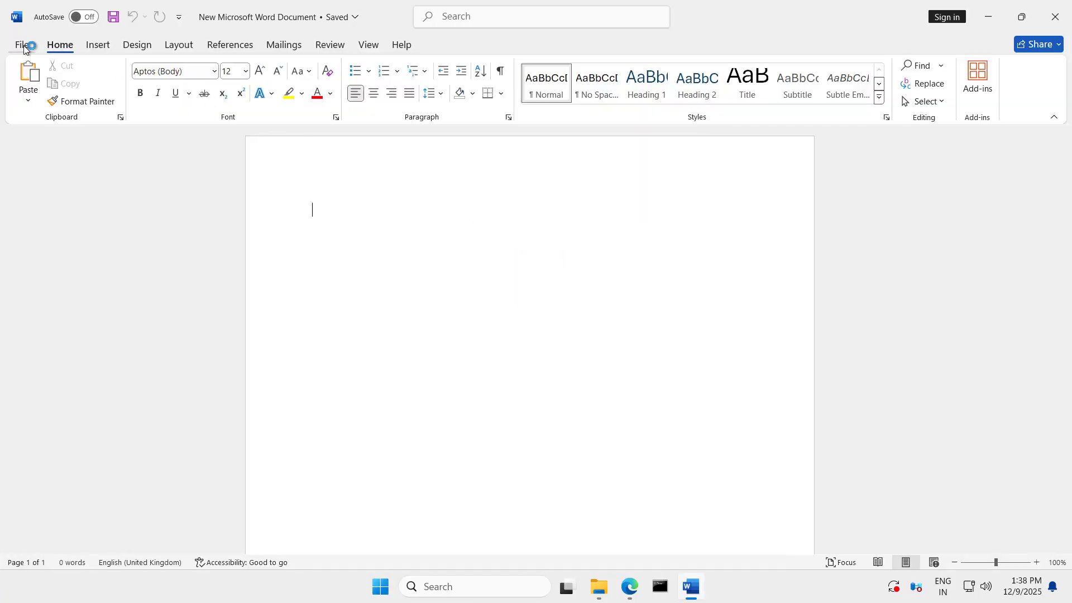
pyautogui.click(23, 44)
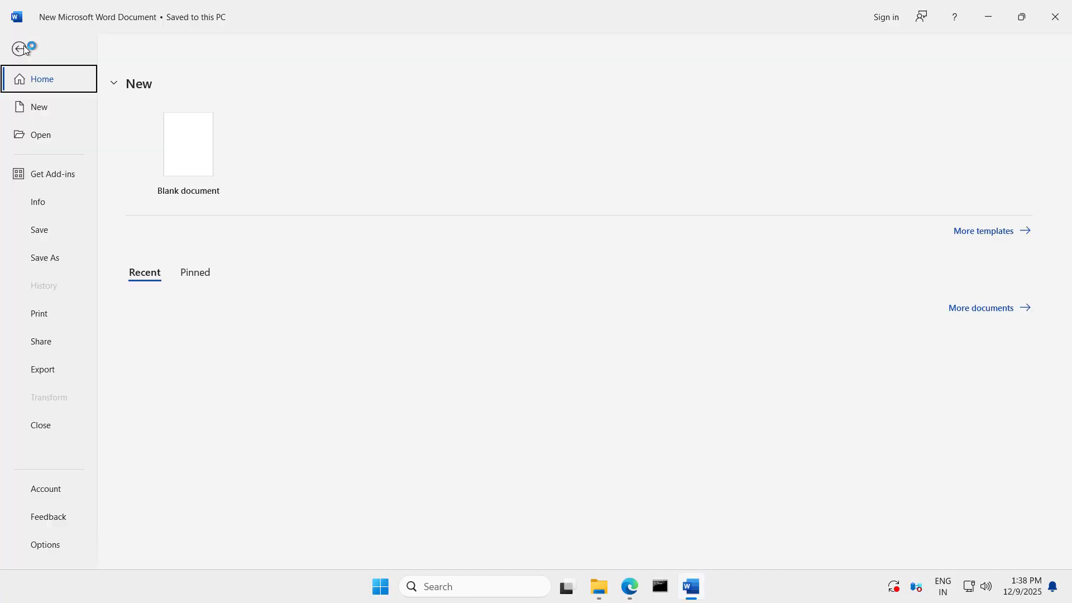
pyautogui.click(53, 492)
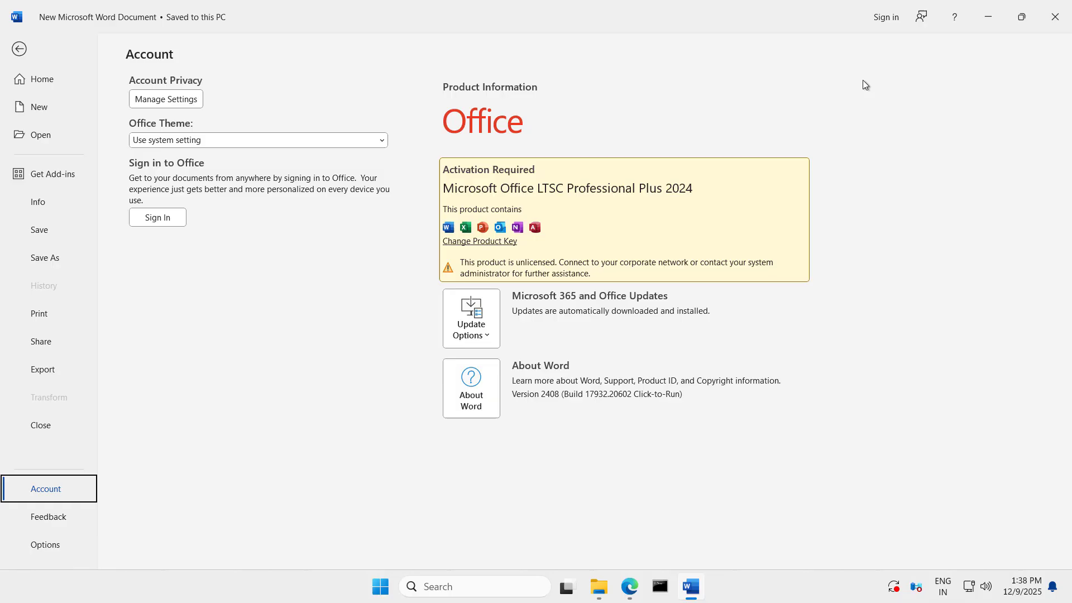
pyautogui.click(1053, 17)
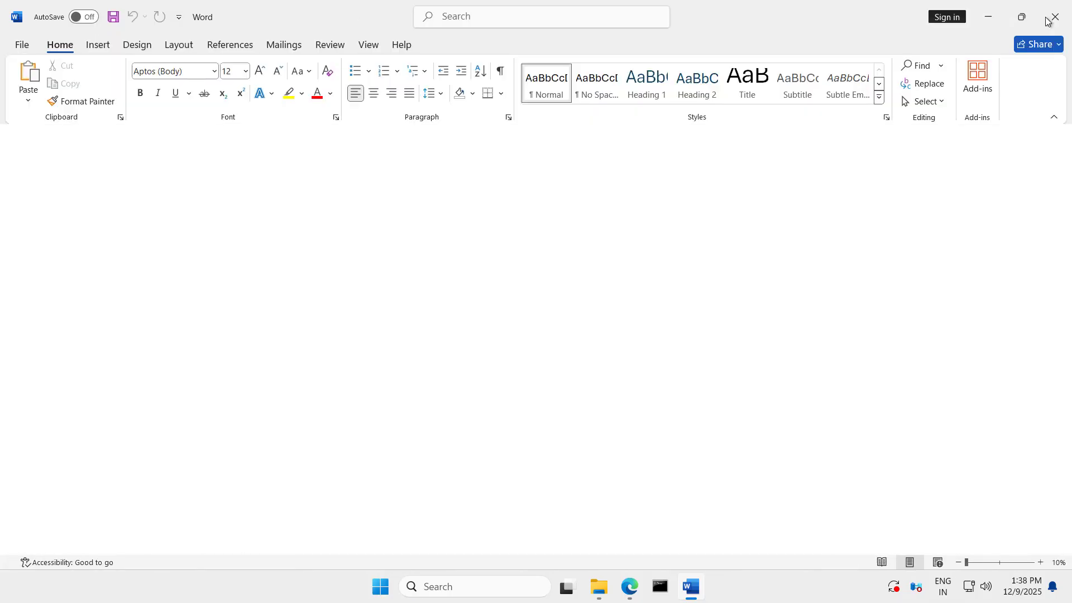
# Open the extracted KMS folder in File Explorer, then close its window.
pyautogui.click(614, 586)
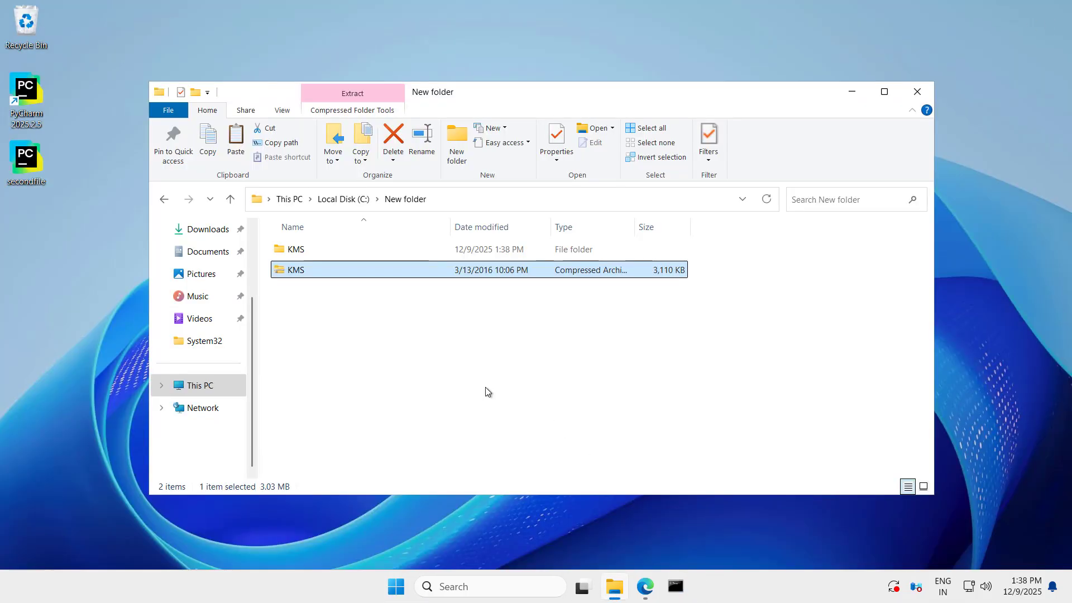
pyautogui.doubleClick(297, 249)
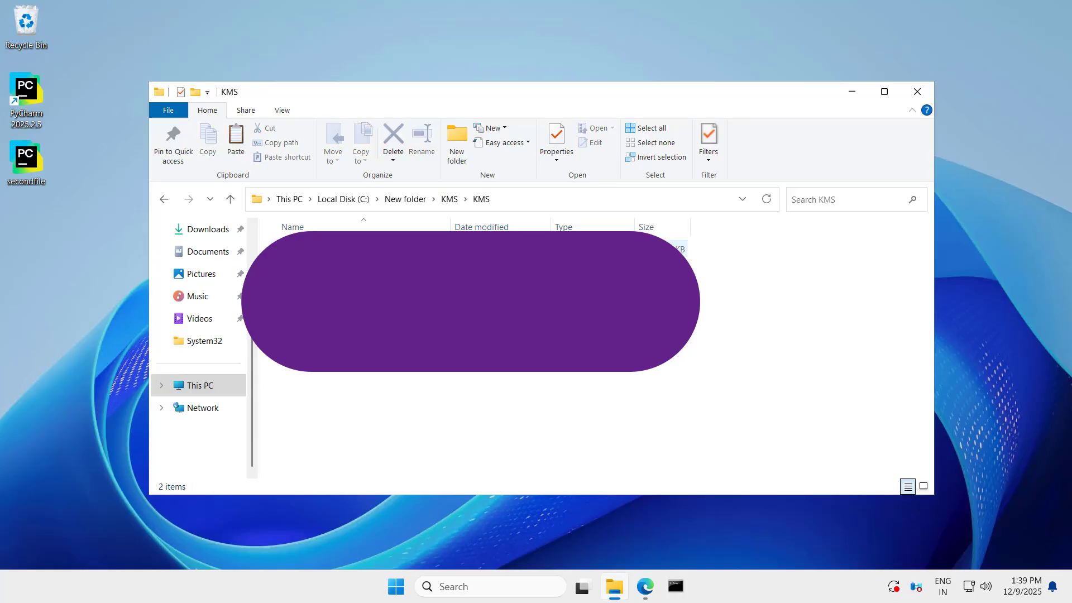
pyautogui.hotkey('alt', 'F4')
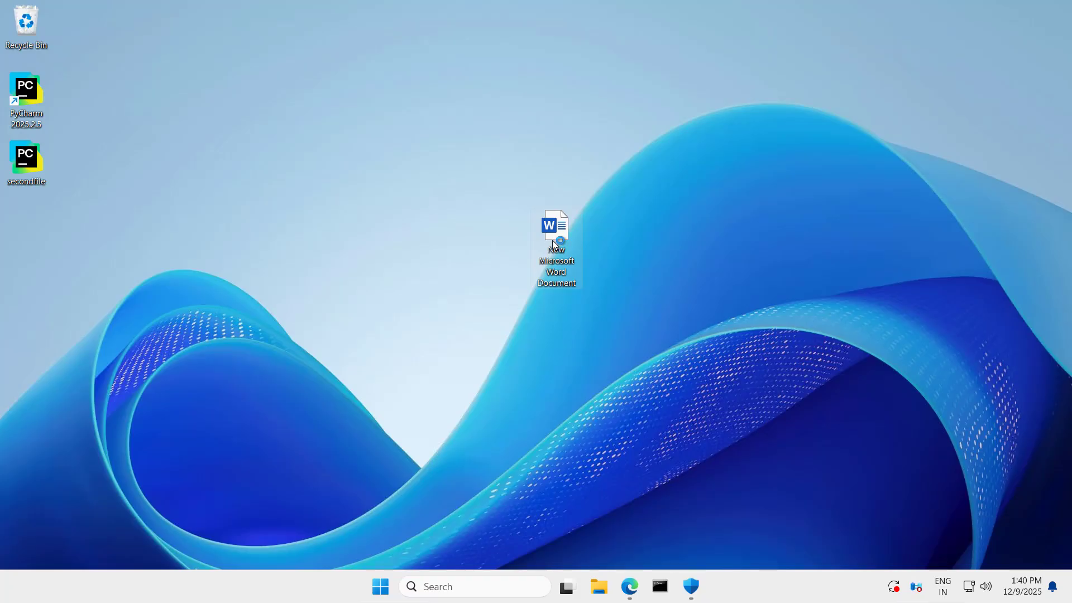
# Open the desktop Word document and view File > Account showing Office Professional Plus 2016 activated.
pyautogui.doubleClick(549, 242)
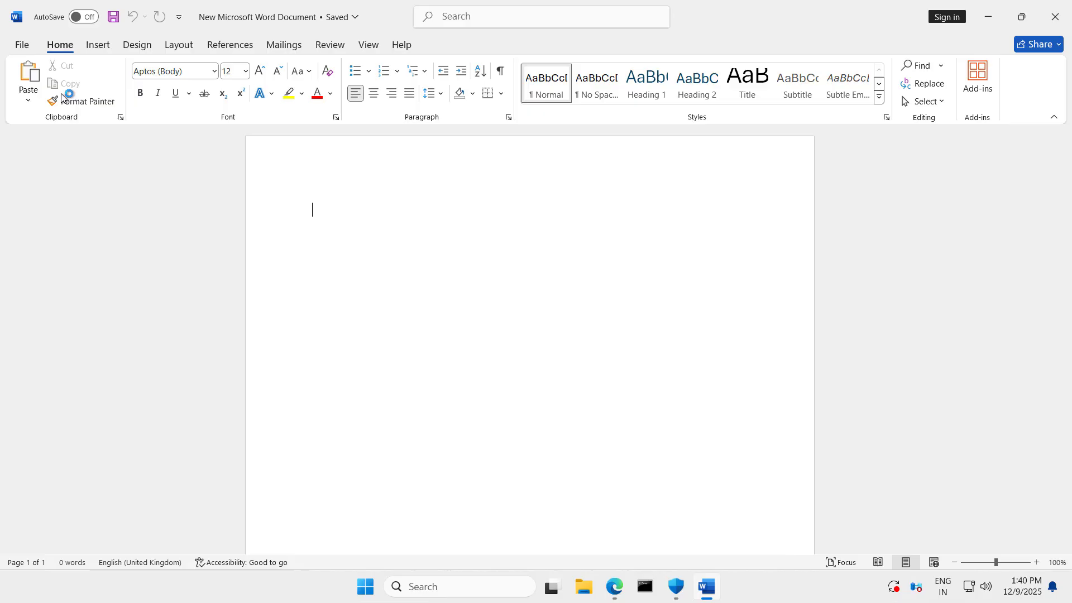
pyautogui.click(23, 46)
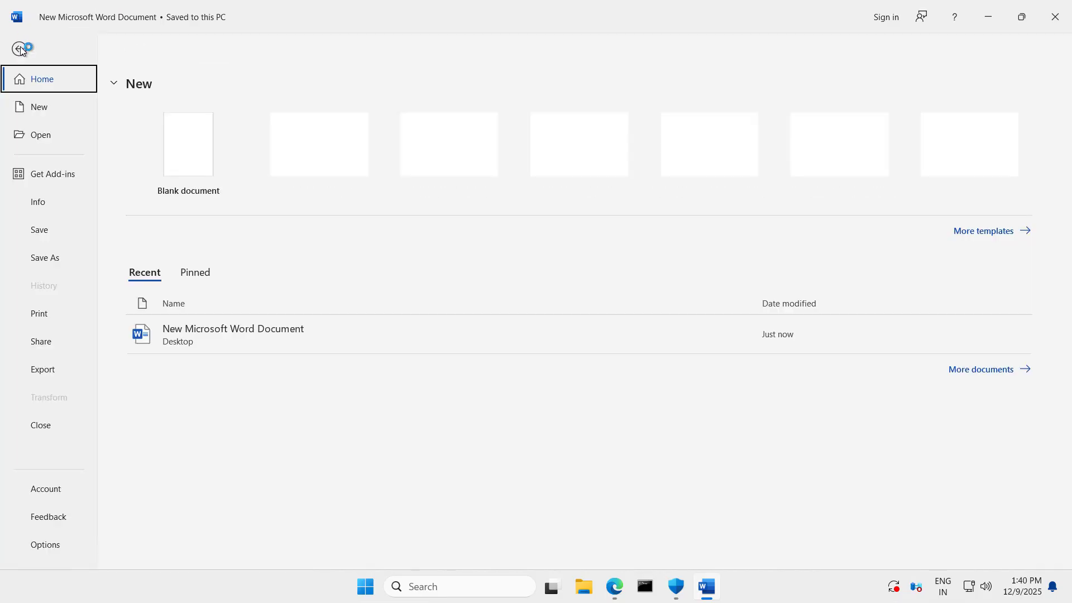
pyautogui.click(46, 488)
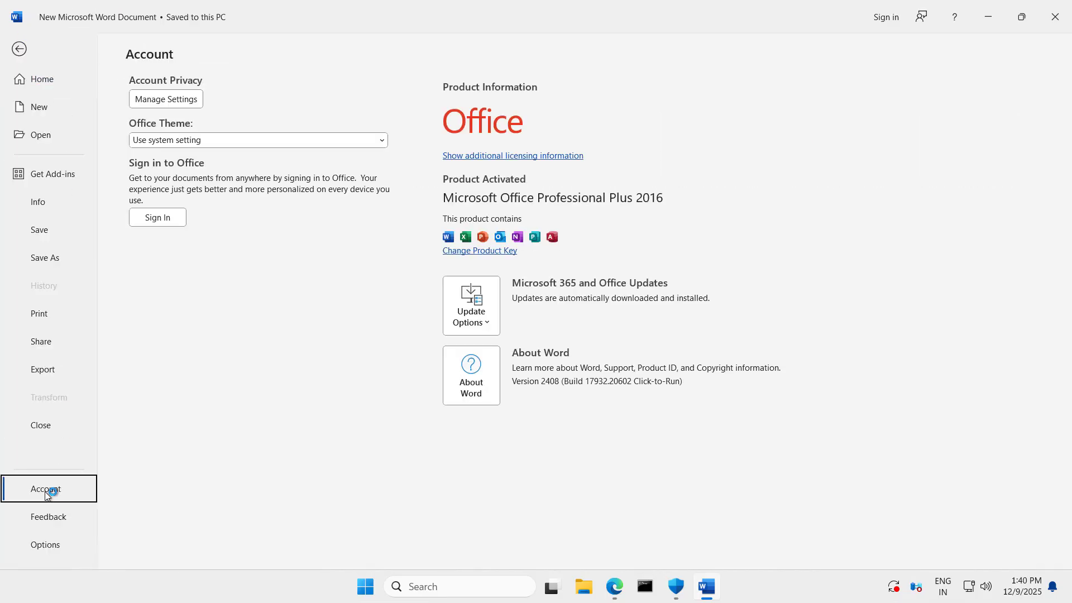